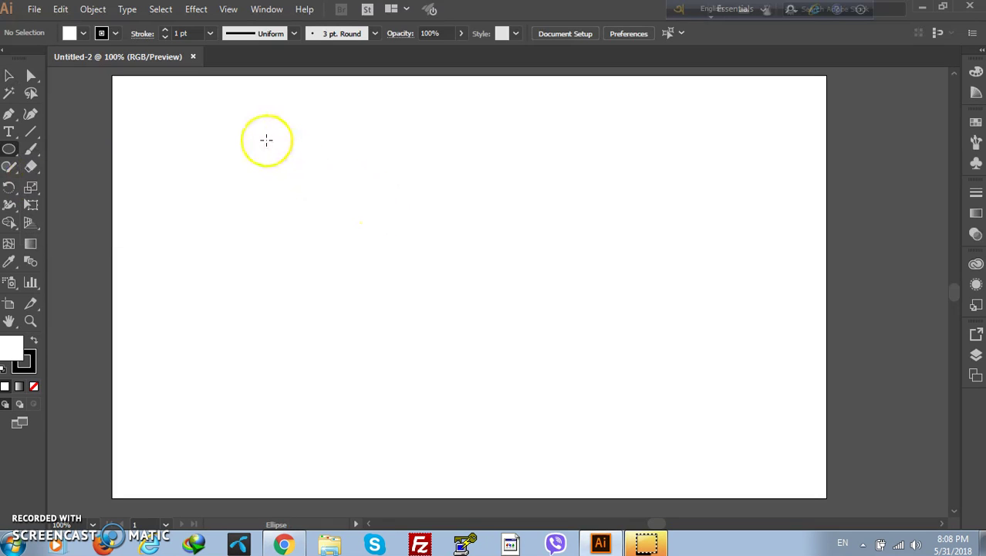
Step: Draw a circle in the artboard's upper-left area with no stroke and a black fill, and shift it toward the artboard's centre
drag(259, 135, 405, 281)
click(10, 78)
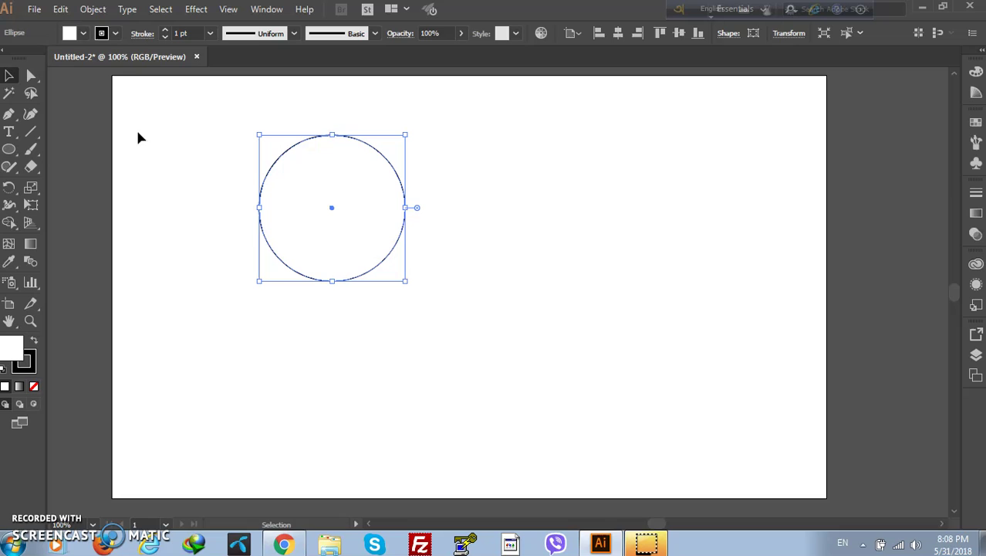
click(116, 34)
click(11, 65)
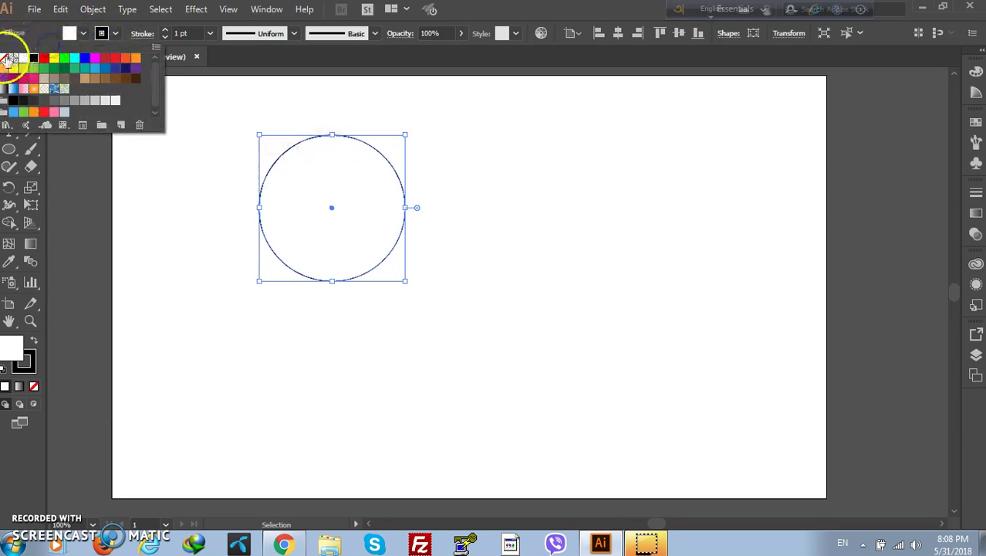
click(73, 33)
click(82, 34)
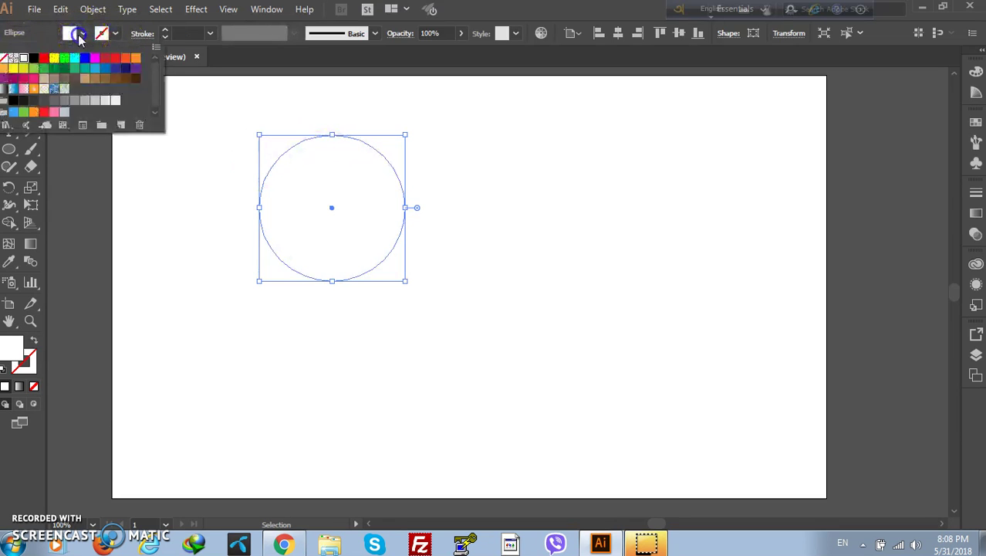
click(37, 55)
click(249, 230)
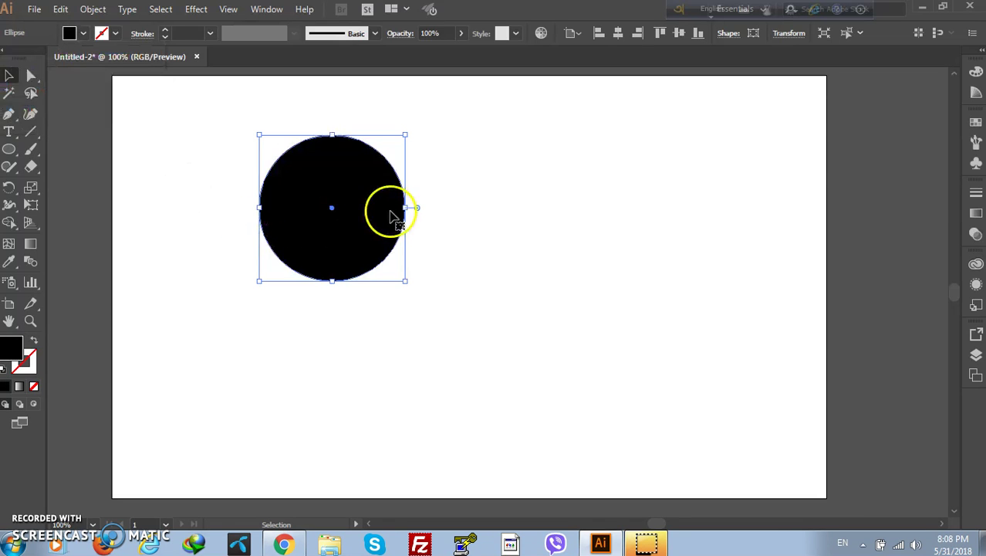
drag(348, 208, 412, 247)
Step: Copy the black circle and paste the duplicate directly in front of it
click(61, 9)
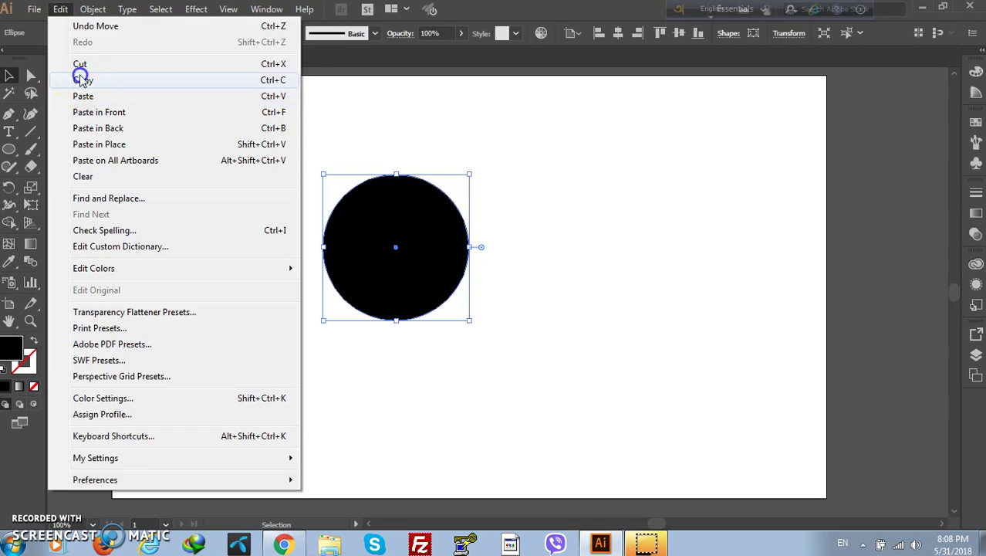
click(77, 80)
click(60, 9)
click(99, 114)
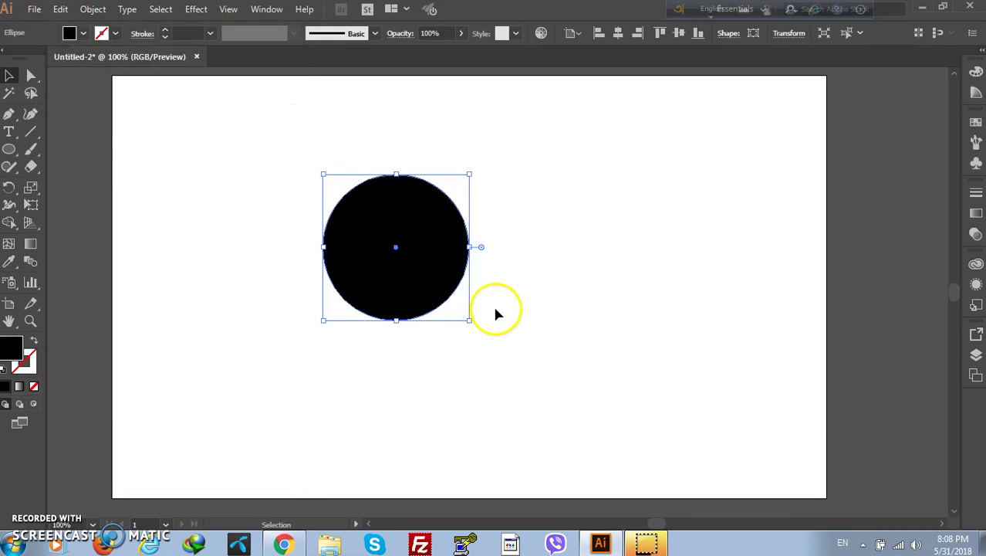
Step: Scale the front circle down slightly about its centre, leaving an even thin margin inside the larger black circle
drag(467, 320, 454, 306)
drag(392, 274, 666, 247)
drag(691, 247, 402, 281)
drag(462, 311, 452, 302)
drag(419, 275, 692, 216)
drag(693, 219, 424, 278)
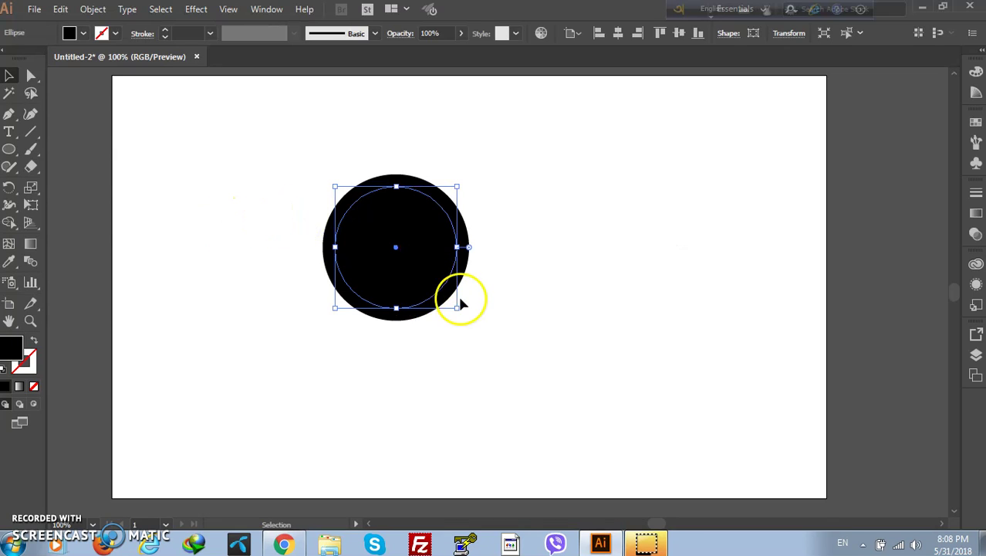
drag(458, 308, 462, 312)
drag(429, 260, 656, 189)
drag(563, 200, 395, 265)
drag(633, 221, 424, 275)
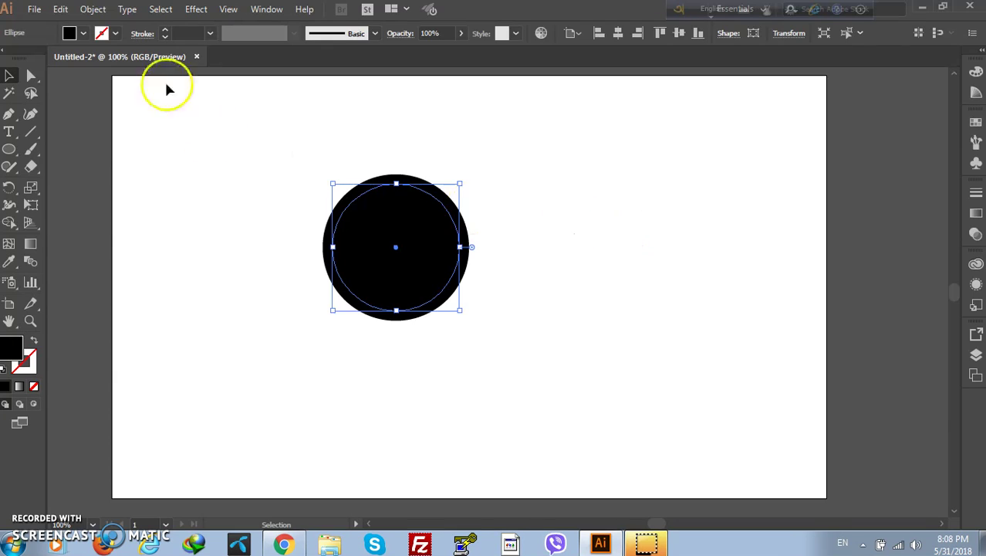
Step: Divide the large circle below with the smaller one and delete the inner disc to leave a black ring
click(87, 11)
mouse_move(147, 324)
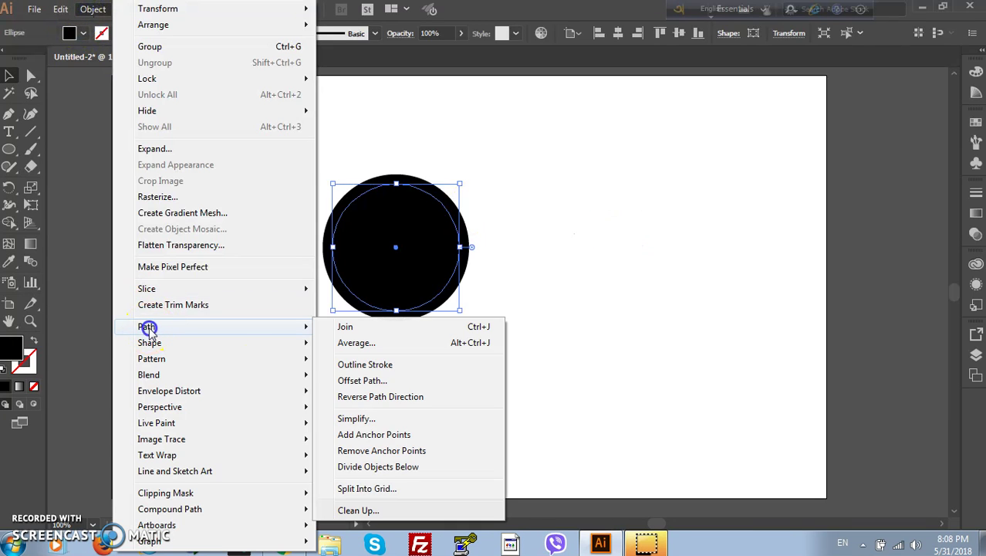
click(361, 467)
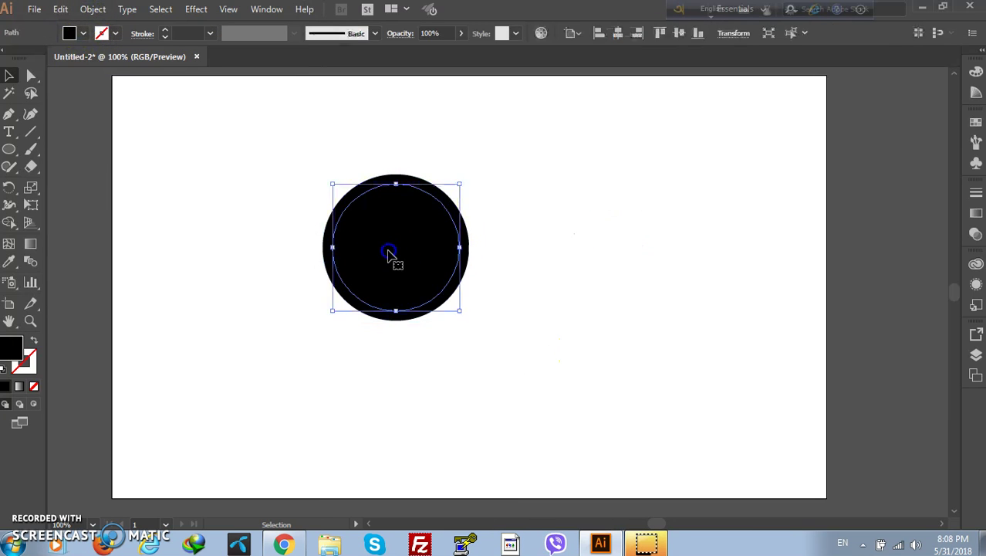
key(Delete)
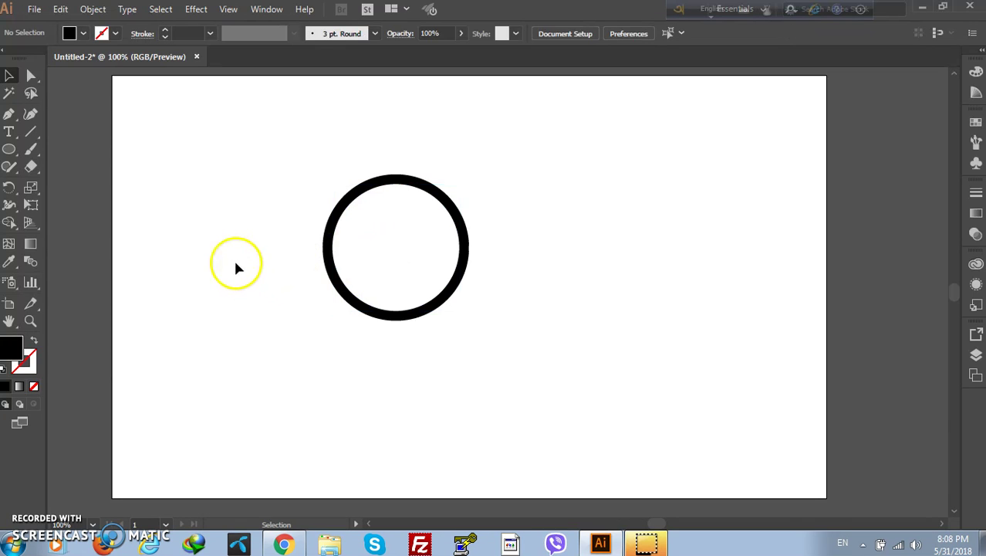
Step: Draw a thin black horizontal rectangle, as thick as the ring, to the right of the ring
click(17, 152)
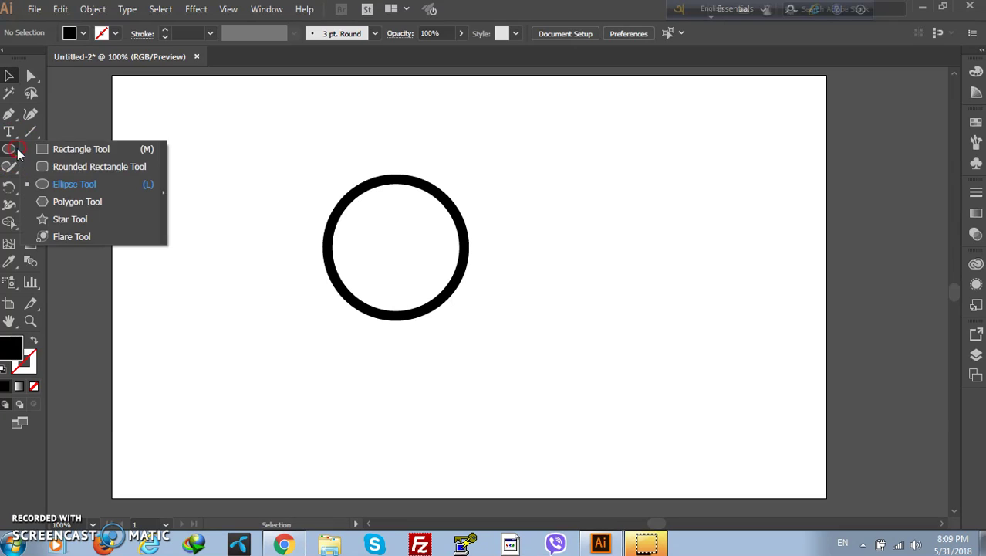
click(42, 149)
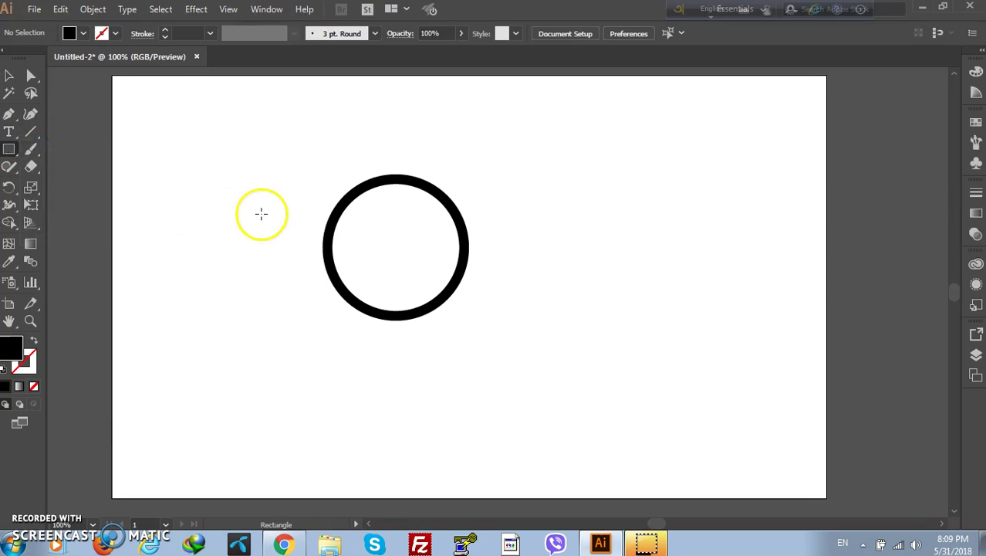
drag(388, 174, 630, 204)
click(10, 75)
Step: Draw a vertical Pen line through the ring's centre and use it to divide the ring into two halves
click(9, 114)
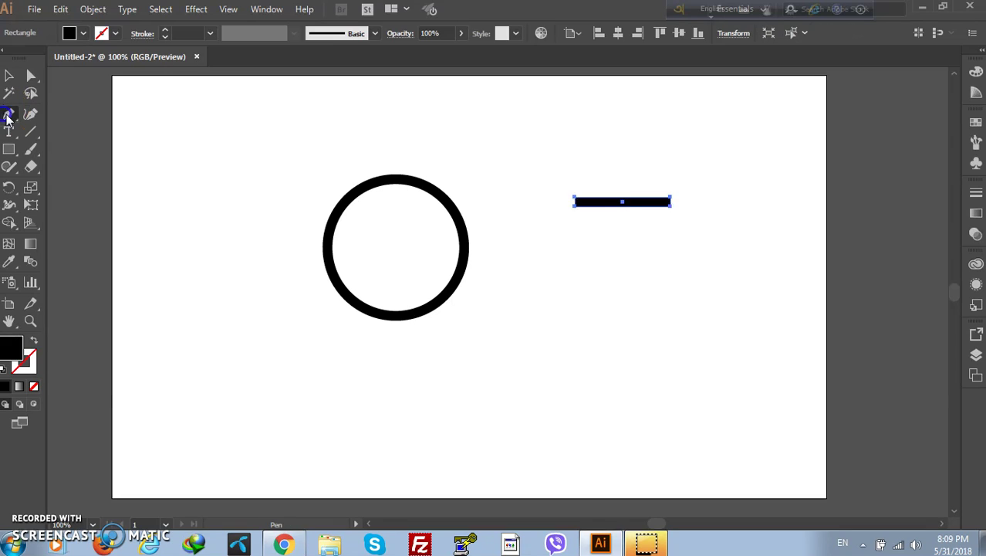
click(396, 152)
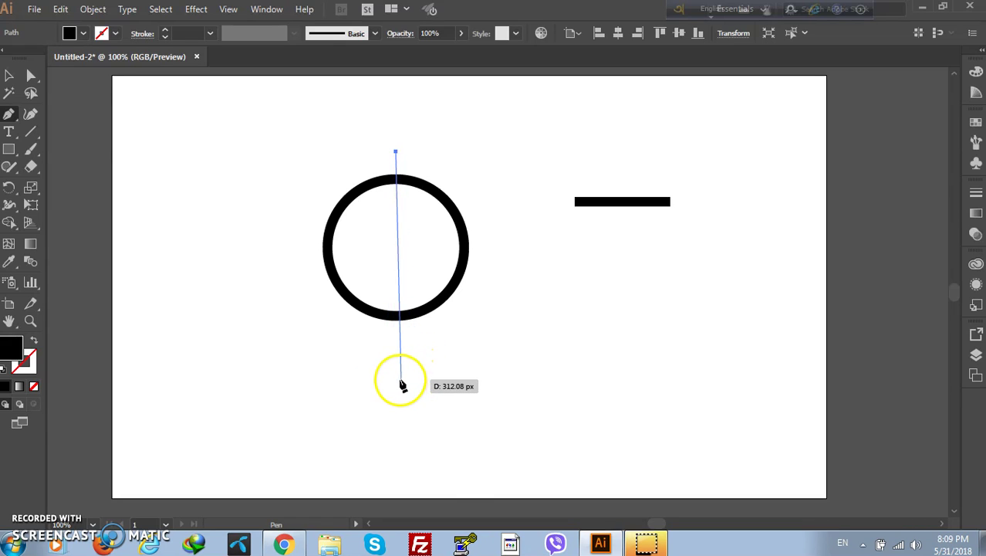
click(396, 379)
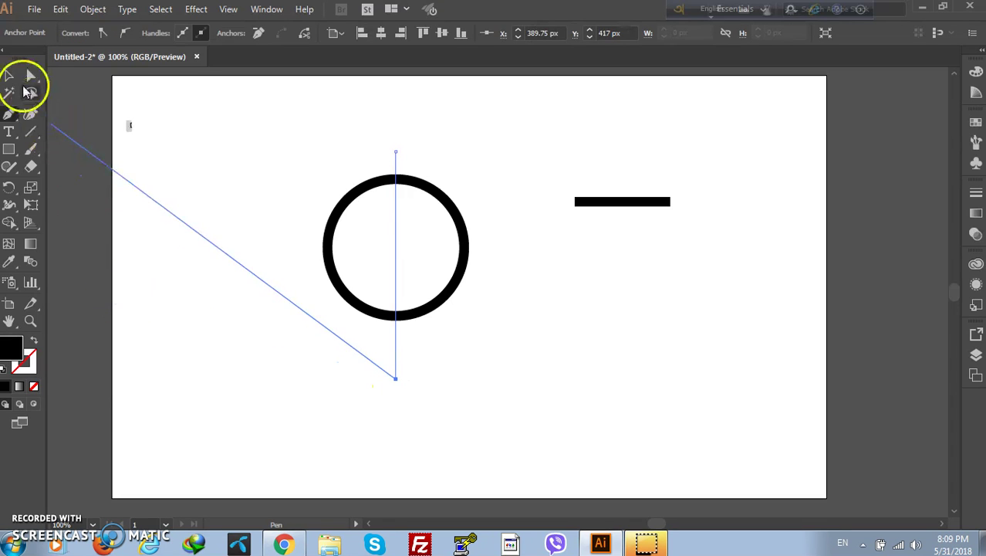
click(9, 74)
click(92, 9)
mouse_move(141, 326)
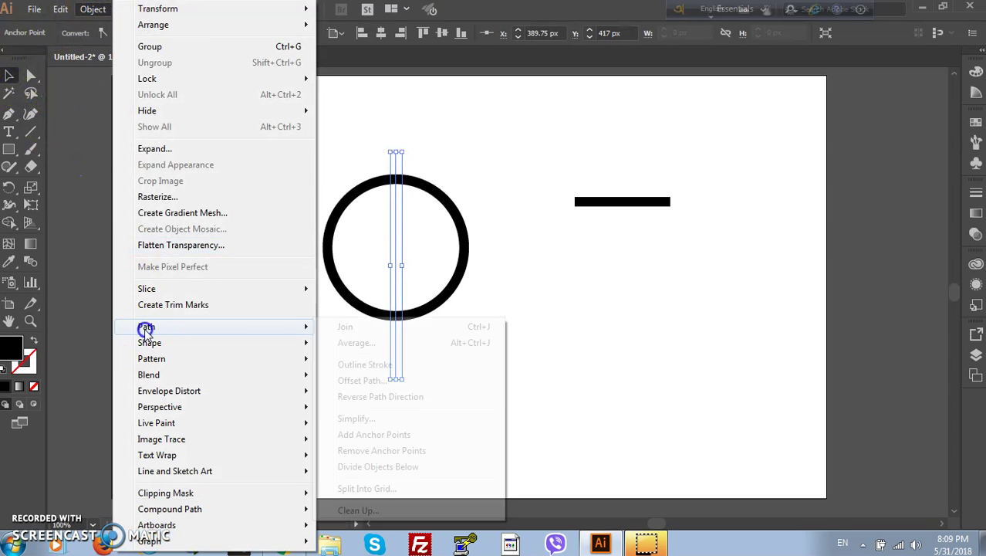
click(361, 467)
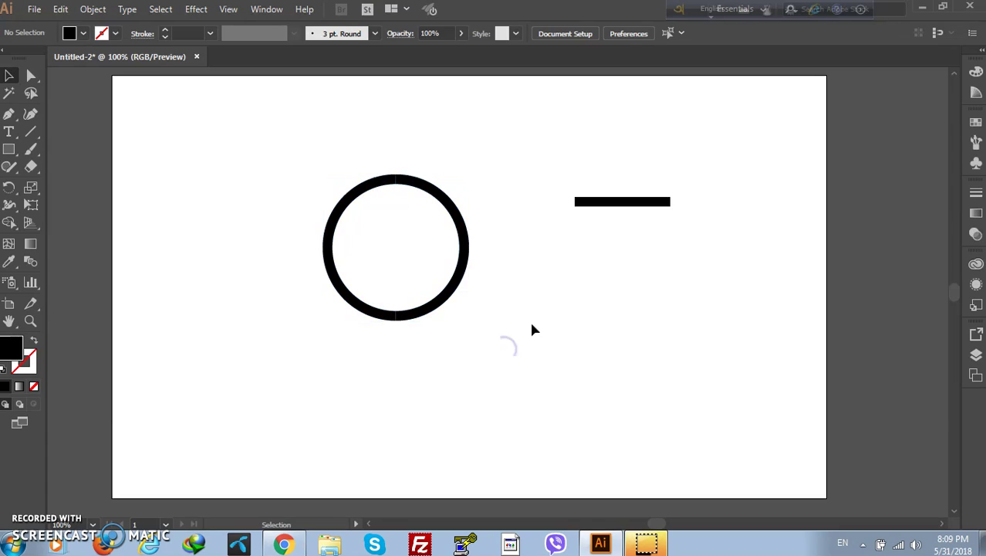
Step: Lengthen the thin horizontal bar to the right and merge it with the Shape Builder tool
click(606, 202)
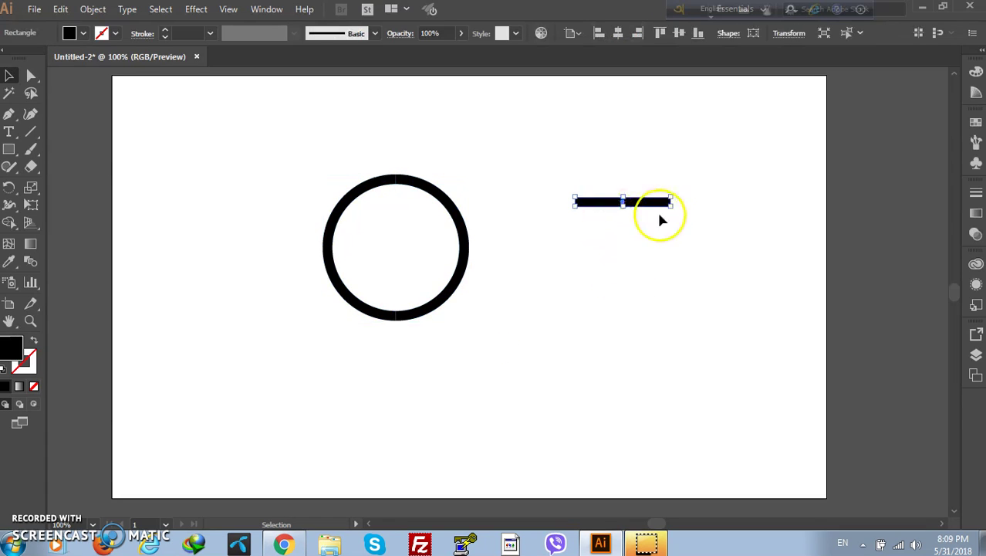
drag(672, 206, 740, 206)
click(9, 222)
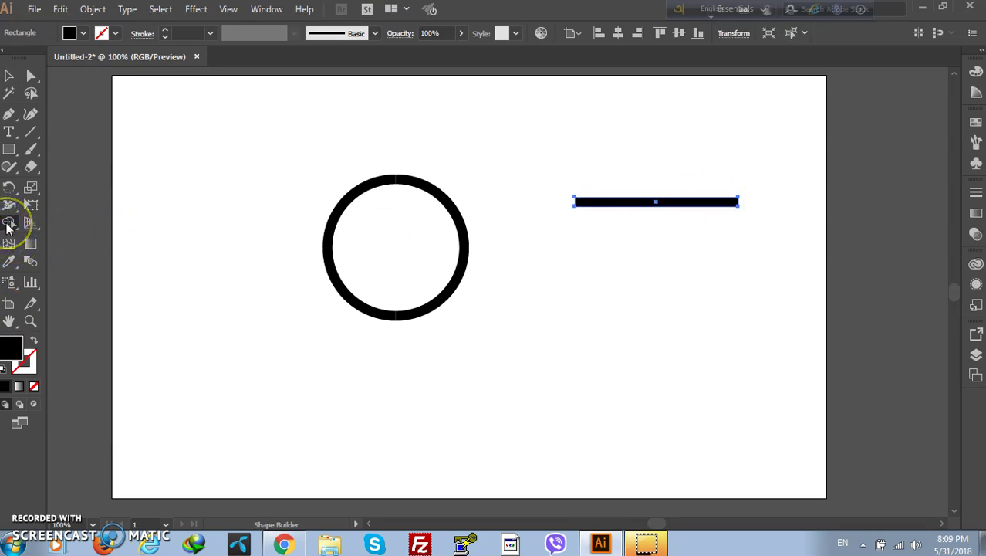
click(629, 203)
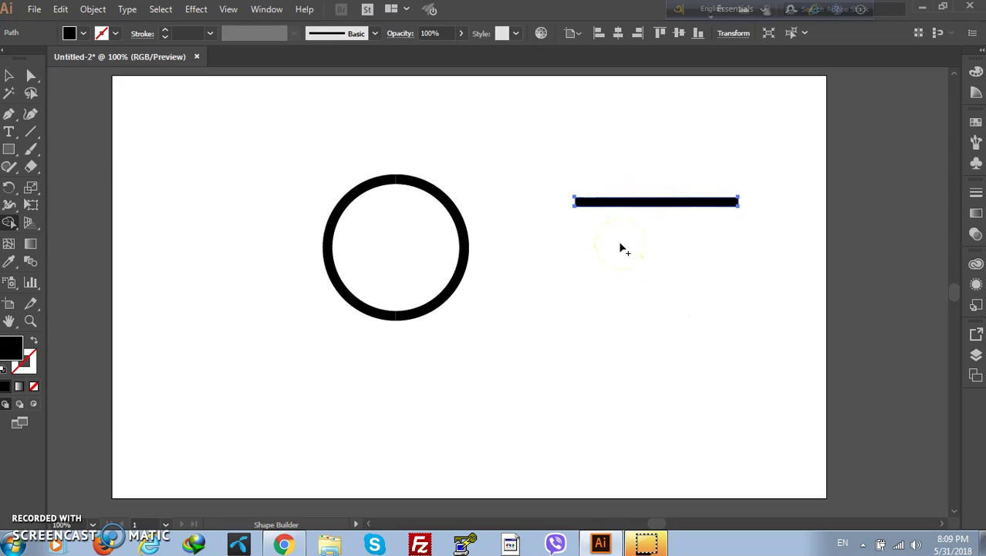
click(635, 269)
click(9, 74)
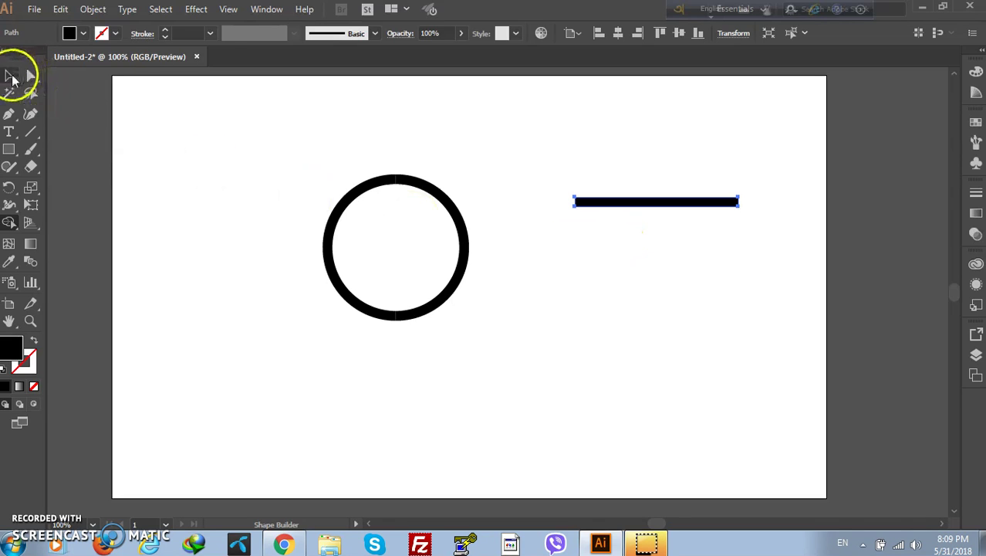
click(610, 264)
Step: Rotate the thin bar by 90 degrees so it stands vertical
click(584, 203)
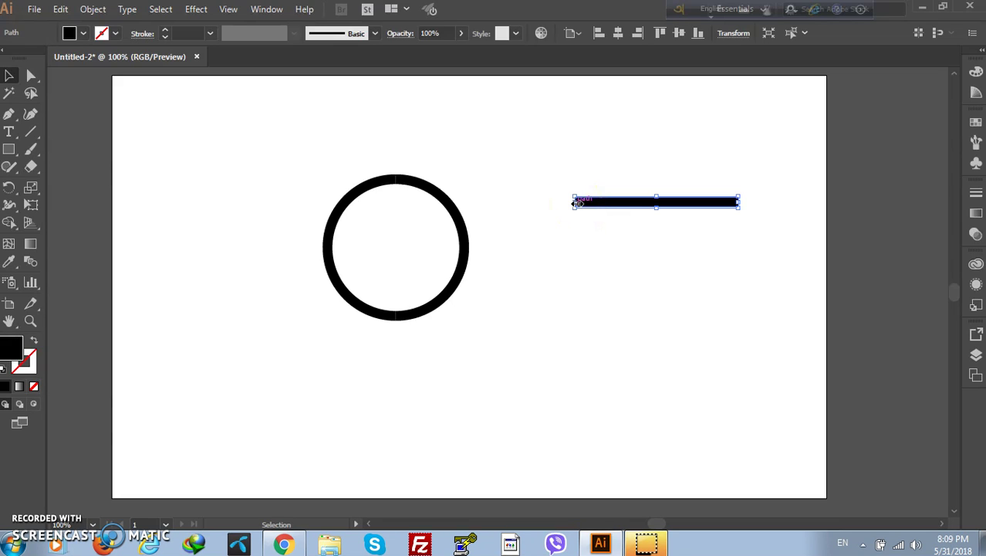
right_click(681, 206)
mouse_move(739, 424)
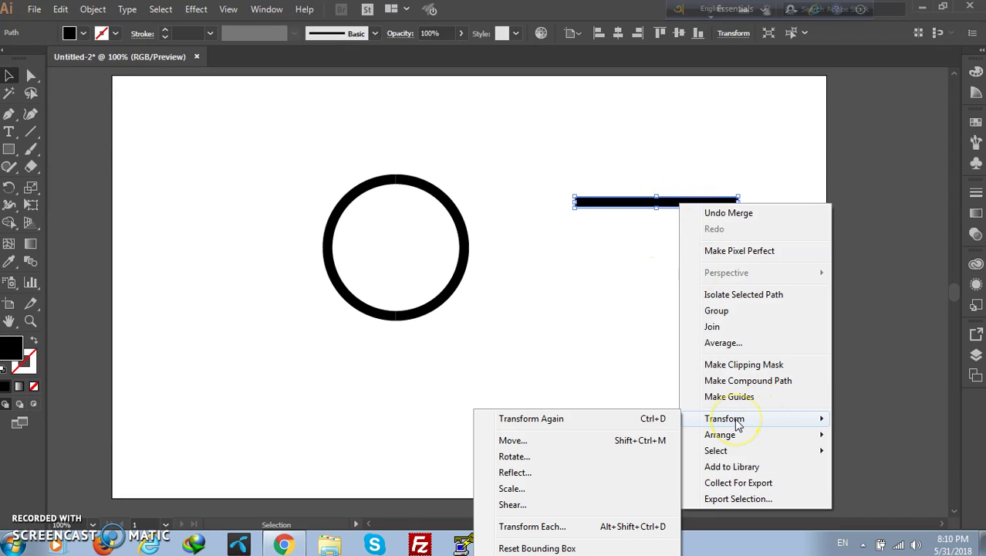
click(520, 455)
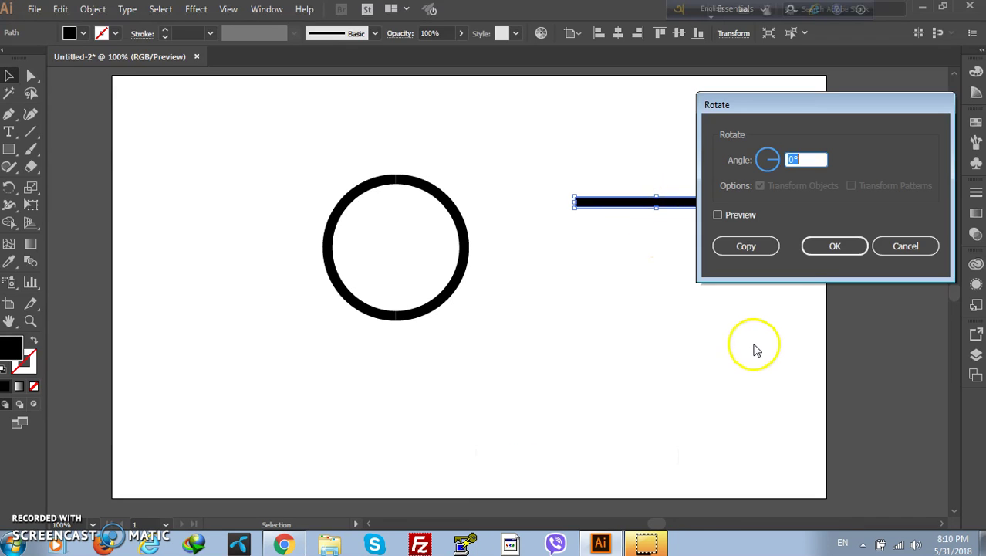
text(90)
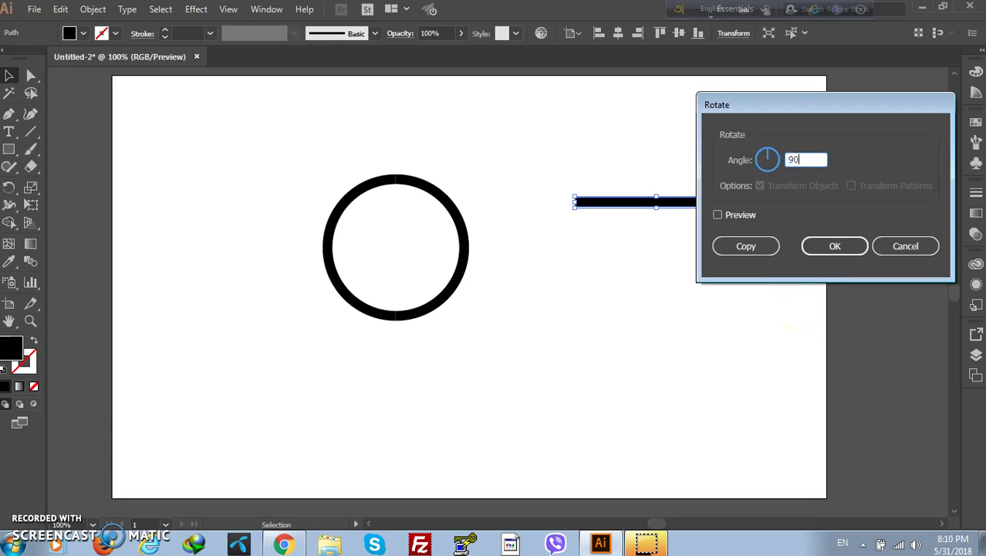
click(834, 245)
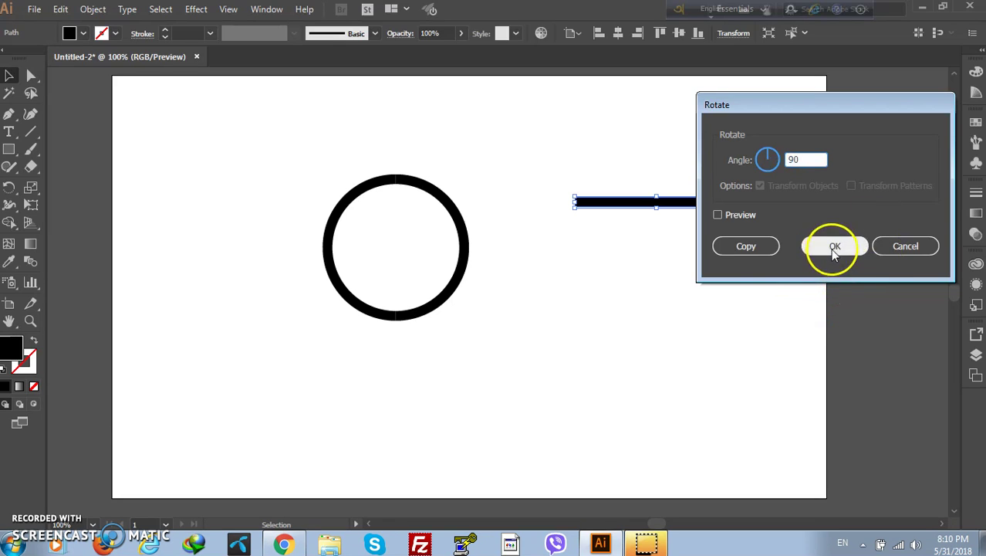
click(607, 309)
Step: Move the vertical bar into the ring just left of its dividing line and trim both ends to the ring's height
drag(660, 181, 397, 232)
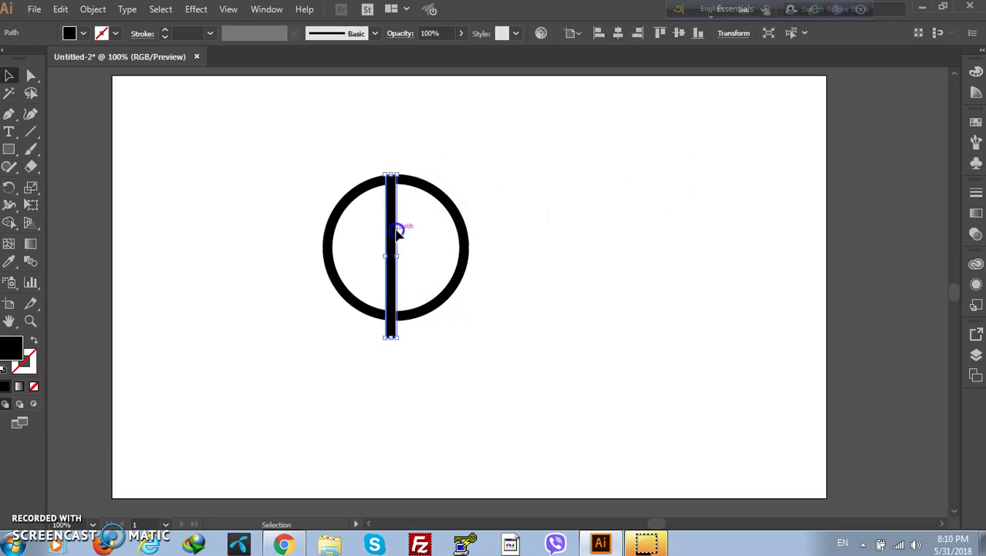
drag(387, 338, 392, 317)
drag(394, 176, 392, 176)
click(539, 183)
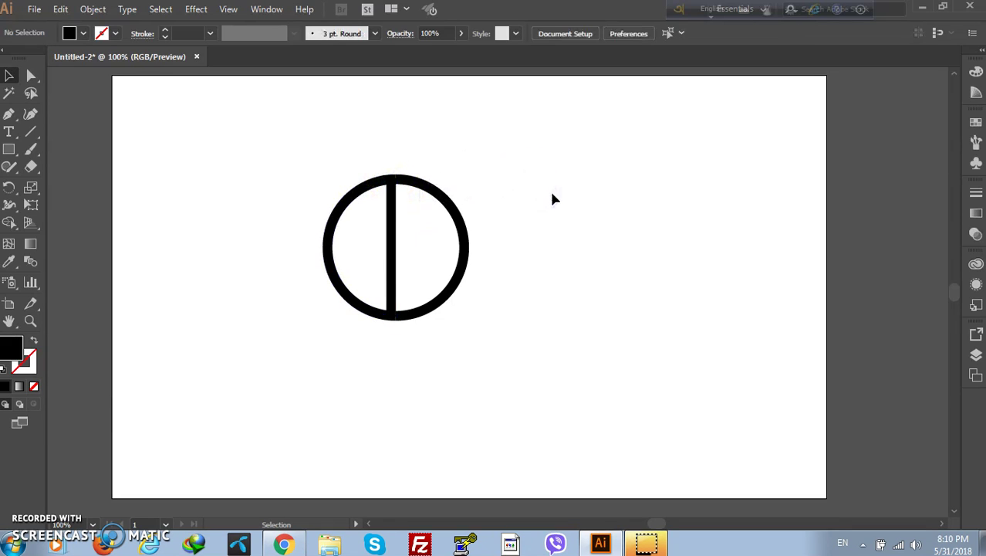
Step: Copy the vertical bar, paste the duplicate in front and rotate it 90 degrees to form a horizontal crossbar
click(393, 230)
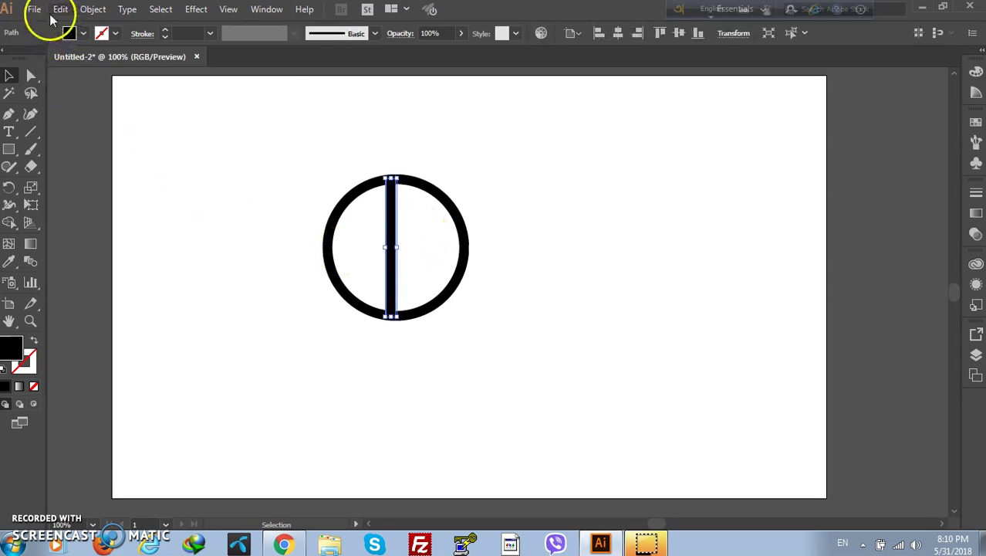
click(57, 11)
click(83, 80)
click(60, 9)
click(97, 113)
right_click(419, 226)
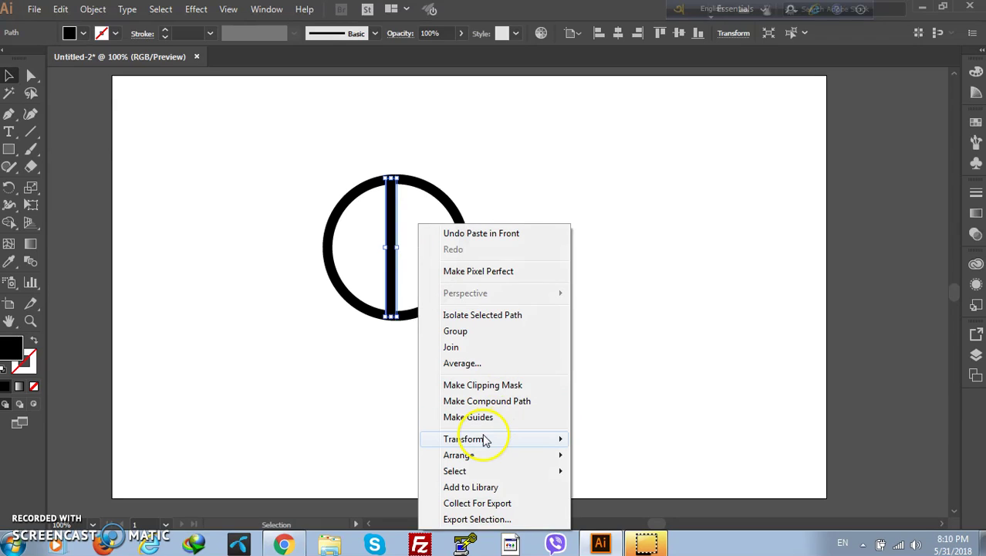
mouse_move(485, 438)
click(600, 345)
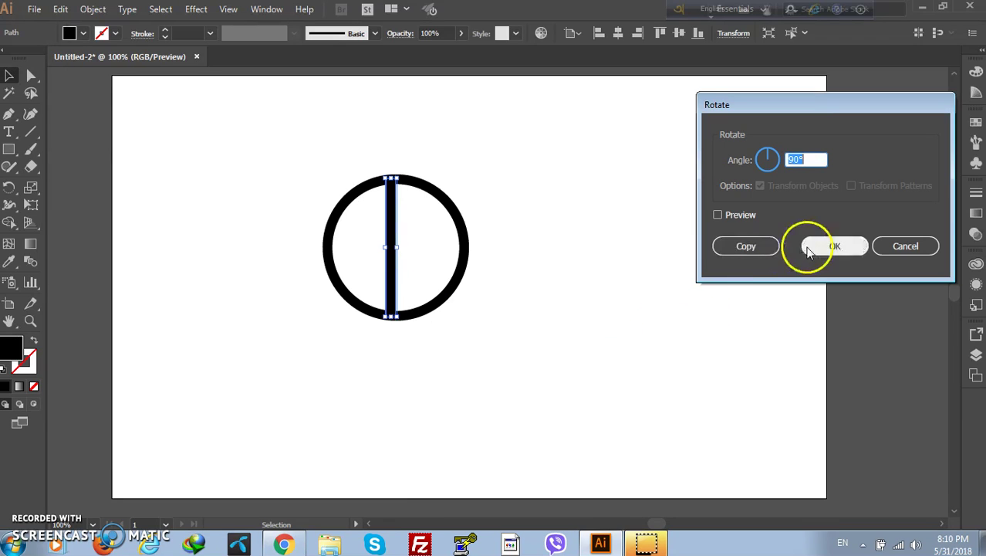
click(831, 247)
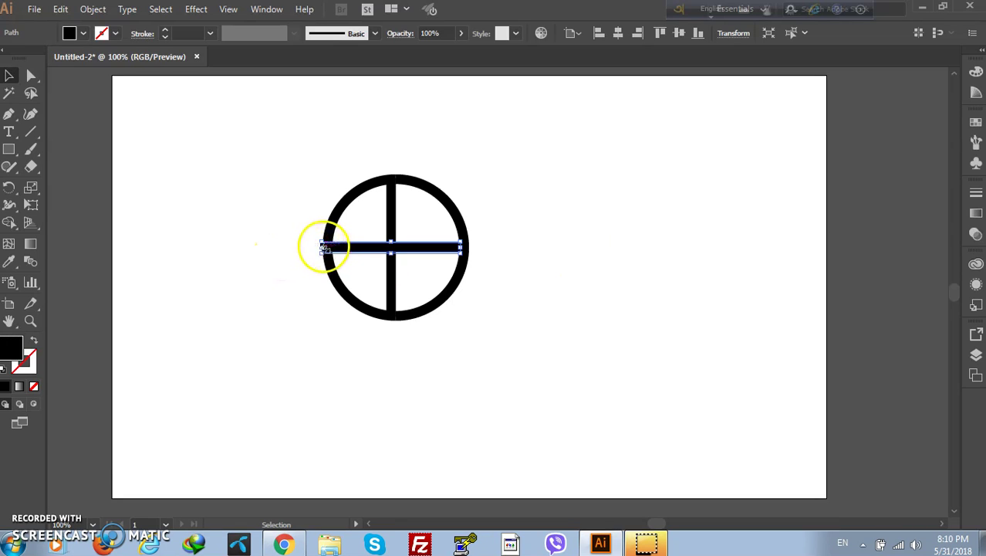
Step: Shorten the horizontal bar from both ends so it spans only from the ring's left side to the vertical bar
drag(323, 247, 325, 247)
drag(462, 247, 394, 248)
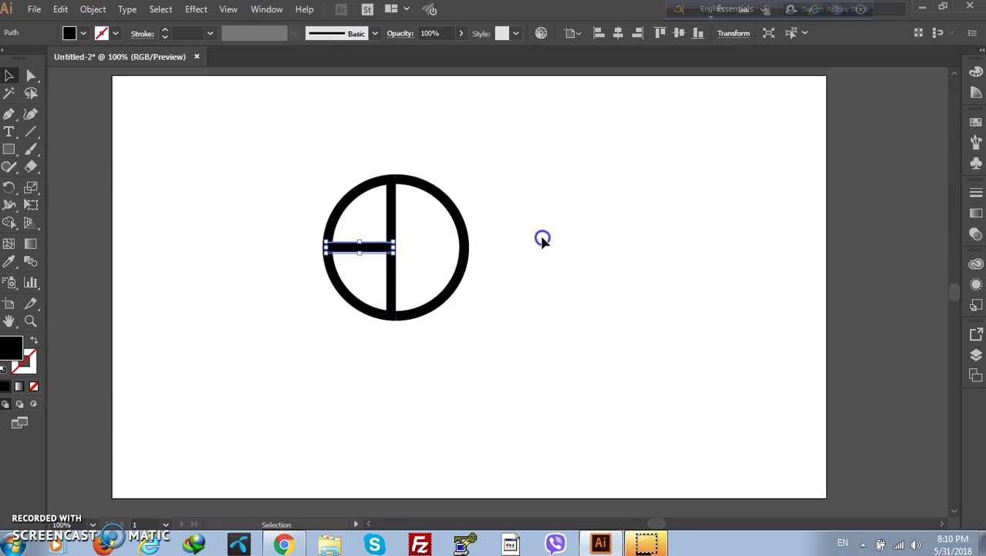
click(542, 238)
click(511, 238)
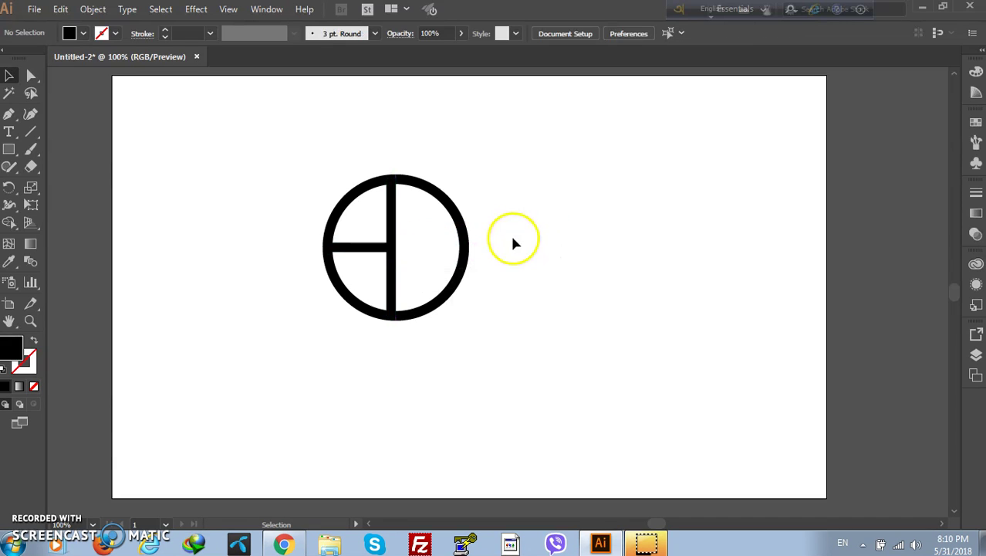
click(513, 234)
click(354, 247)
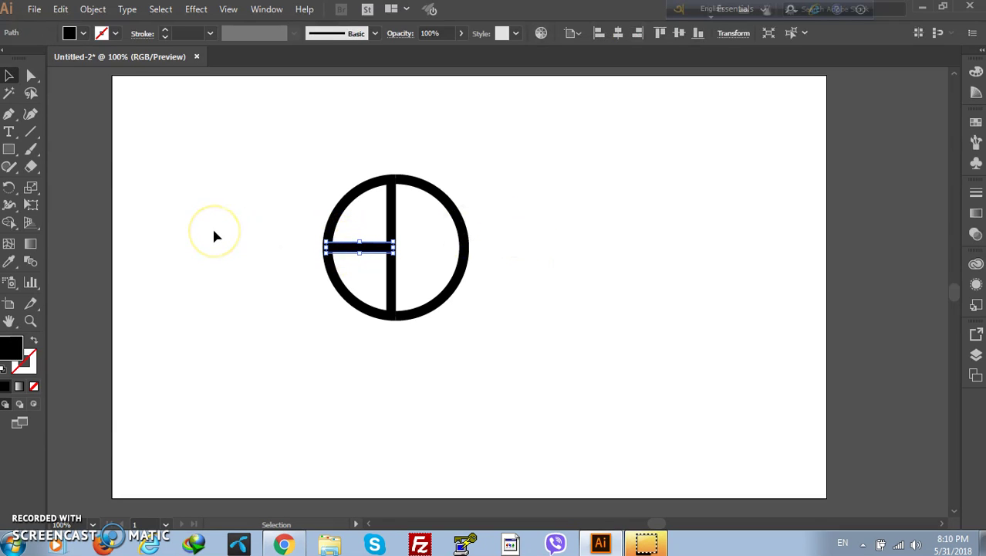
click(274, 248)
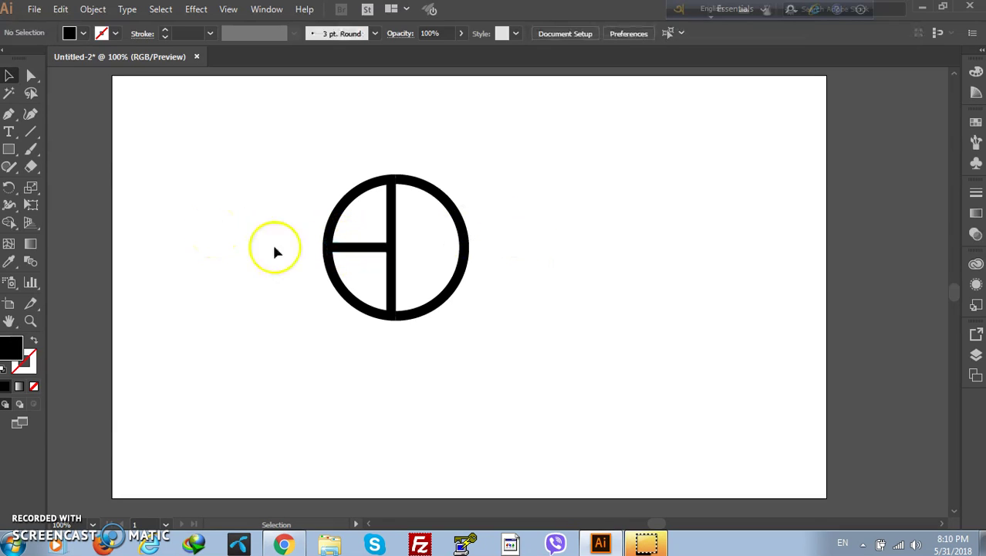
Step: Copy the vertical bar, paste it in front and move the duplicate just right of the ring's dividing line
click(396, 223)
click(60, 9)
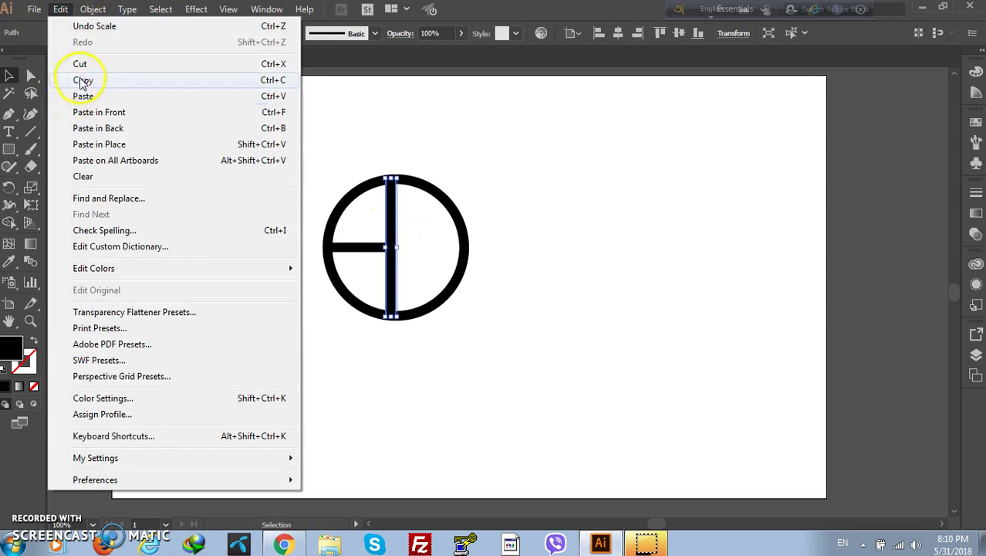
click(83, 81)
click(60, 9)
click(99, 112)
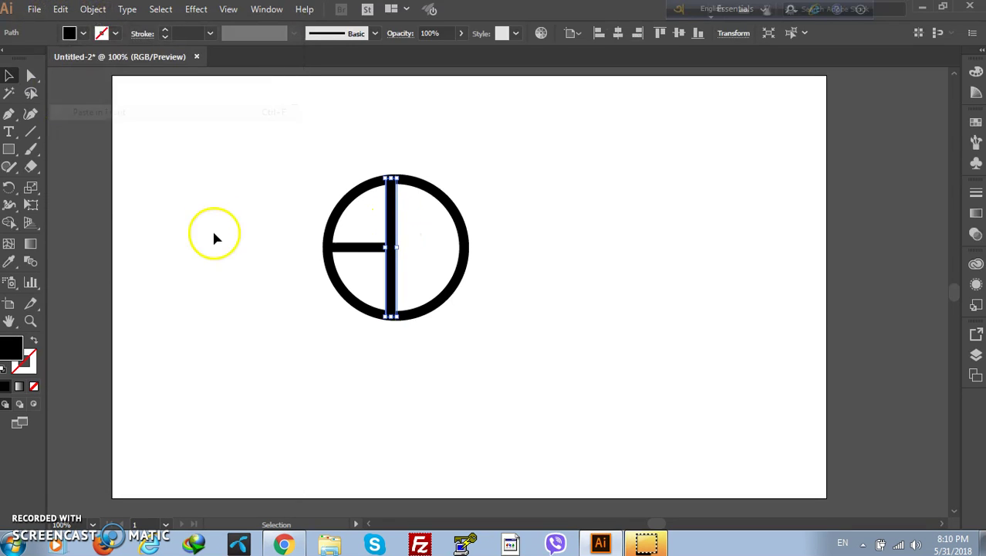
click(216, 238)
drag(391, 225, 400, 226)
click(552, 206)
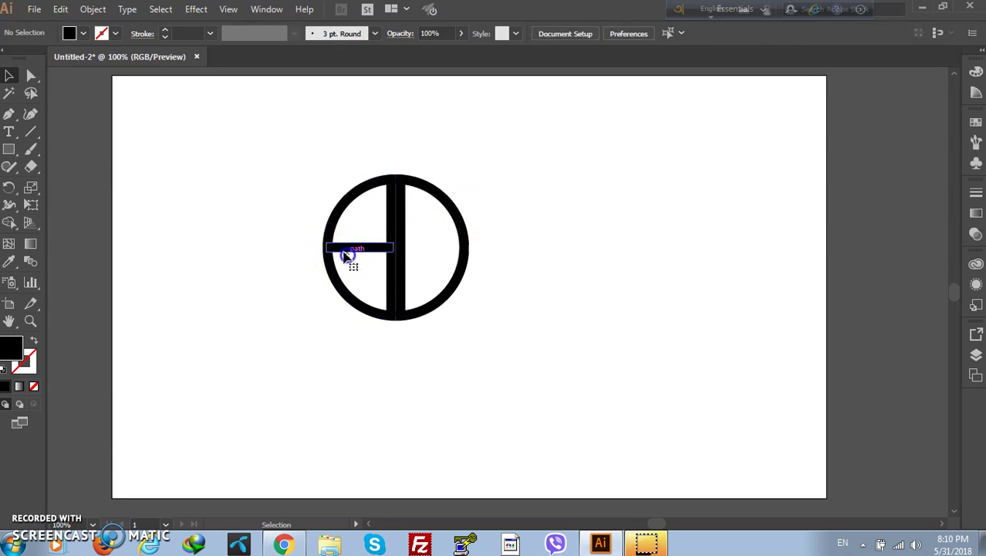
Step: Copy the left horizontal bar, paste it in front and move the duplicate across to span the ring's right half
click(347, 256)
click(60, 9)
click(82, 80)
click(61, 10)
click(60, 9)
click(61, 9)
click(98, 112)
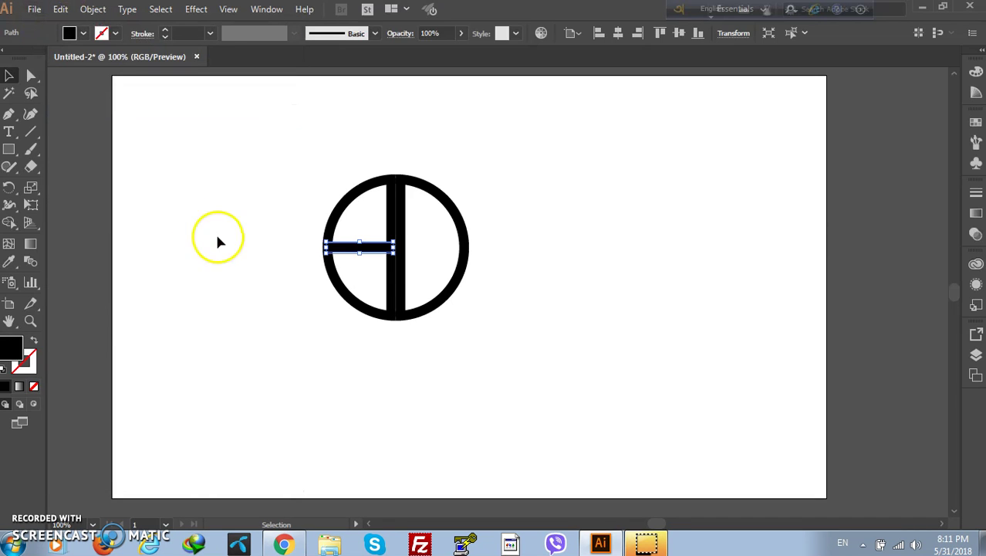
drag(370, 248, 436, 247)
click(511, 246)
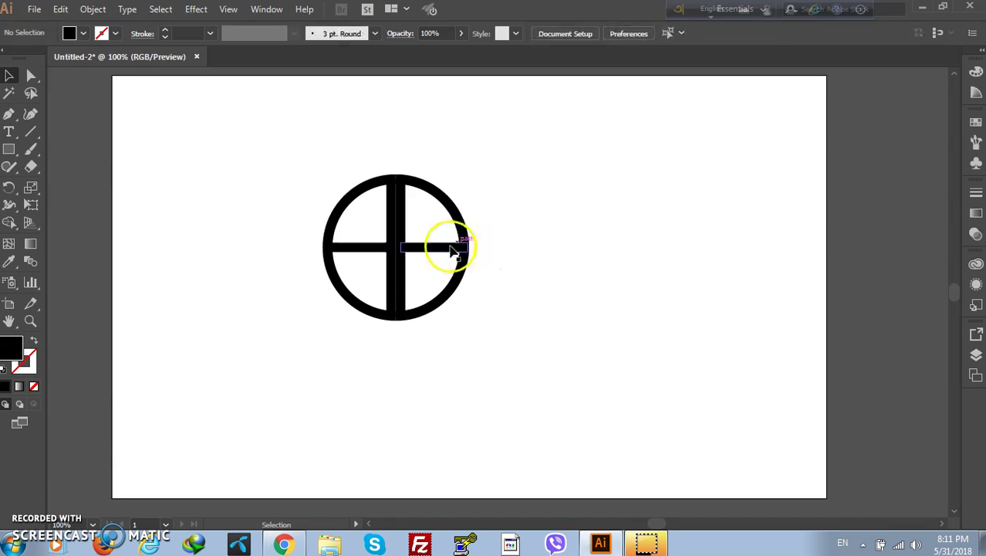
Step: Group the right half-ring with its two bars, and group the left half-ring with its two bars
drag(519, 158, 401, 357)
right_click(420, 269)
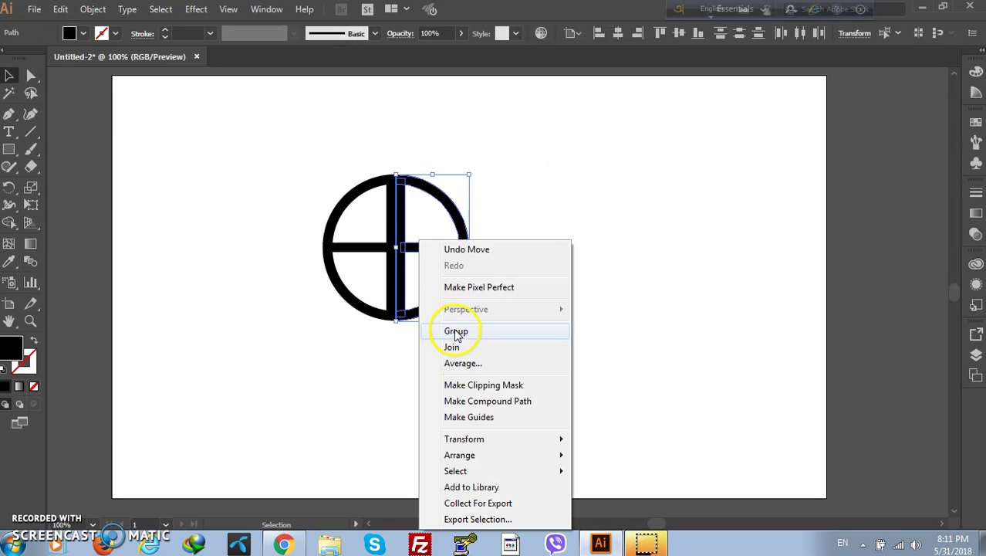
click(456, 331)
drag(351, 144, 392, 333)
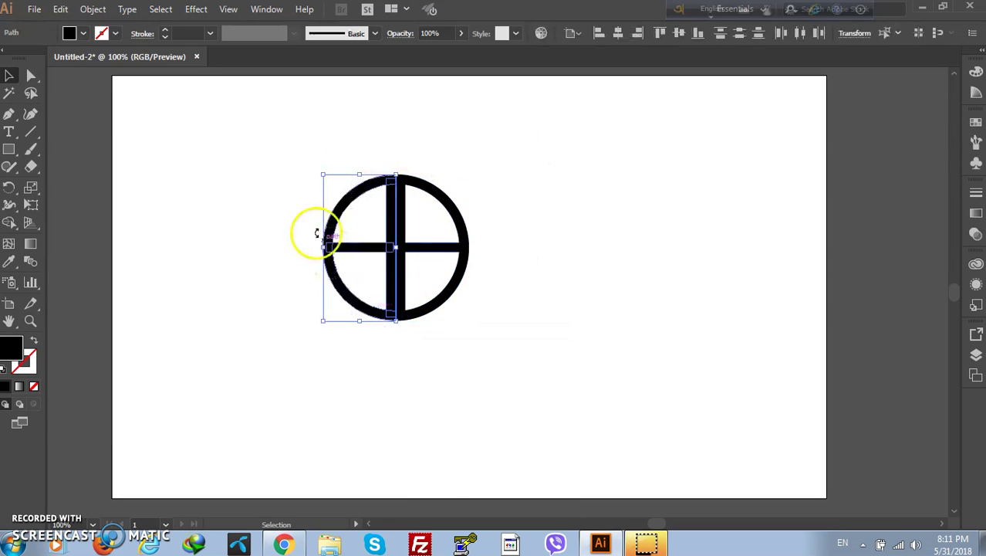
right_click(291, 210)
click(338, 309)
click(506, 282)
Step: Move the right half group slightly to the right, leaving a narrow vertical gap between the two halves
click(434, 247)
mouse_move(417, 249)
mouse_down()
mouse_move(437, 247)
mouse_move(421, 248)
mouse_up()
drag(498, 250, 501, 249)
click(570, 239)
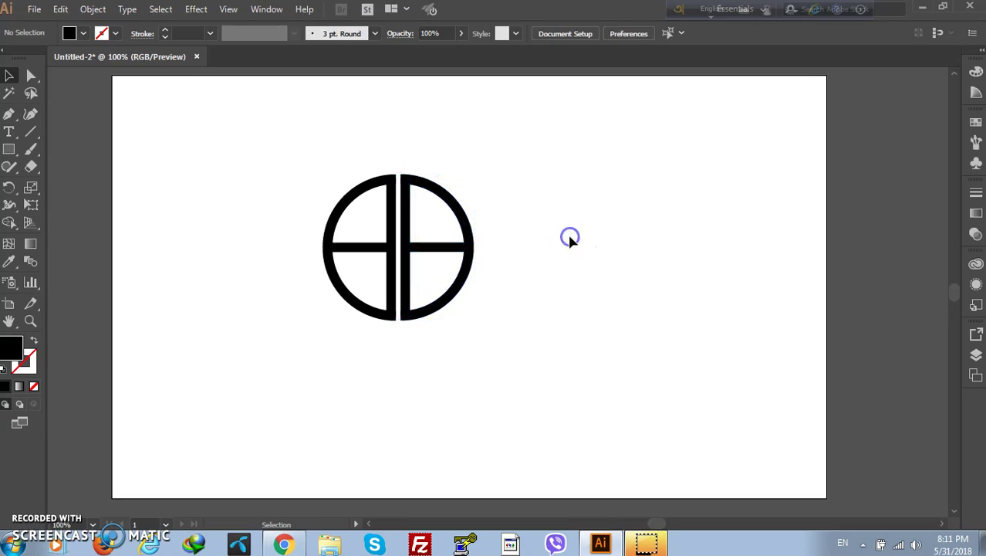
Step: Ungroup the left half of the logo
click(352, 254)
click(236, 245)
right_click(359, 248)
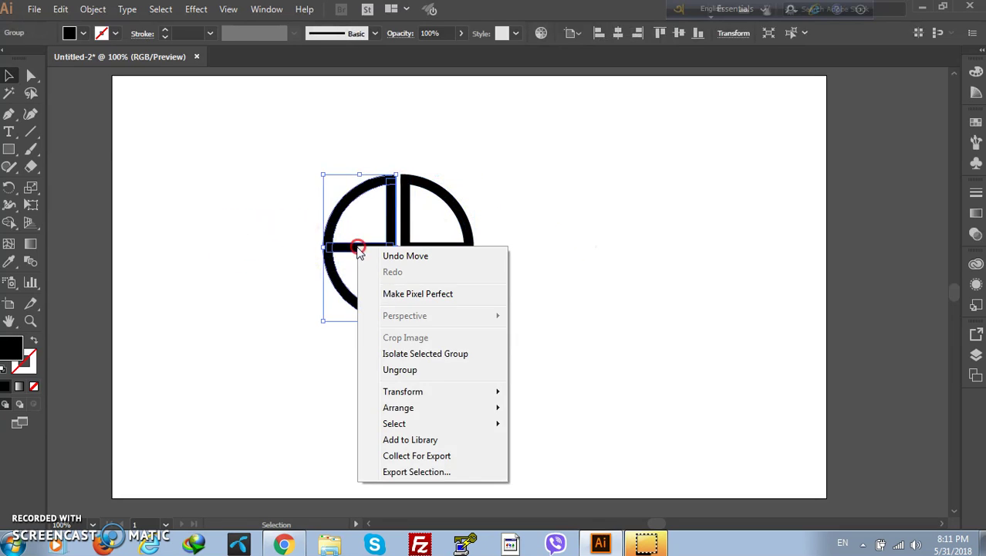
click(406, 371)
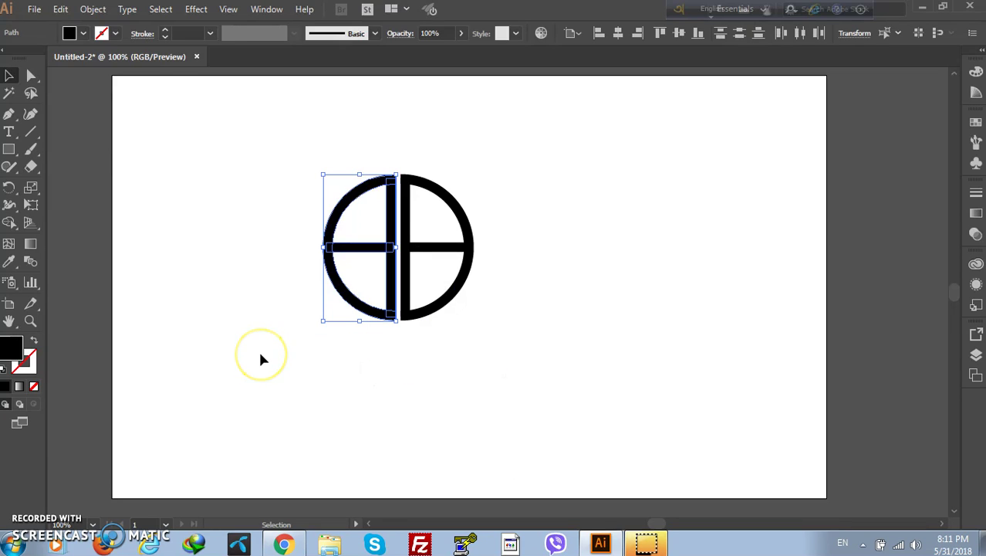
click(261, 357)
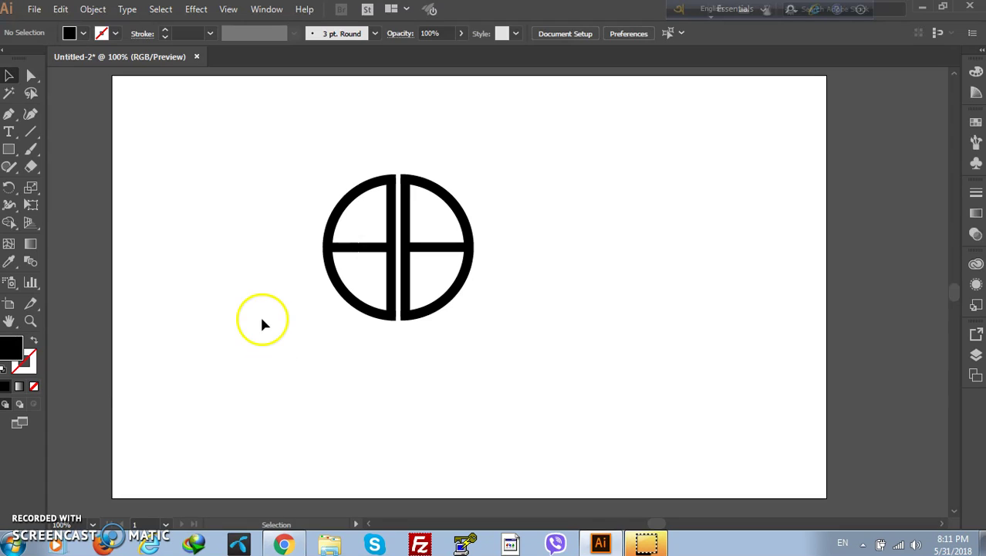
Step: Copy the left crossbar, paste it in front and place the duplicate directly below it, overlapping the ring's left edge
click(349, 247)
click(61, 9)
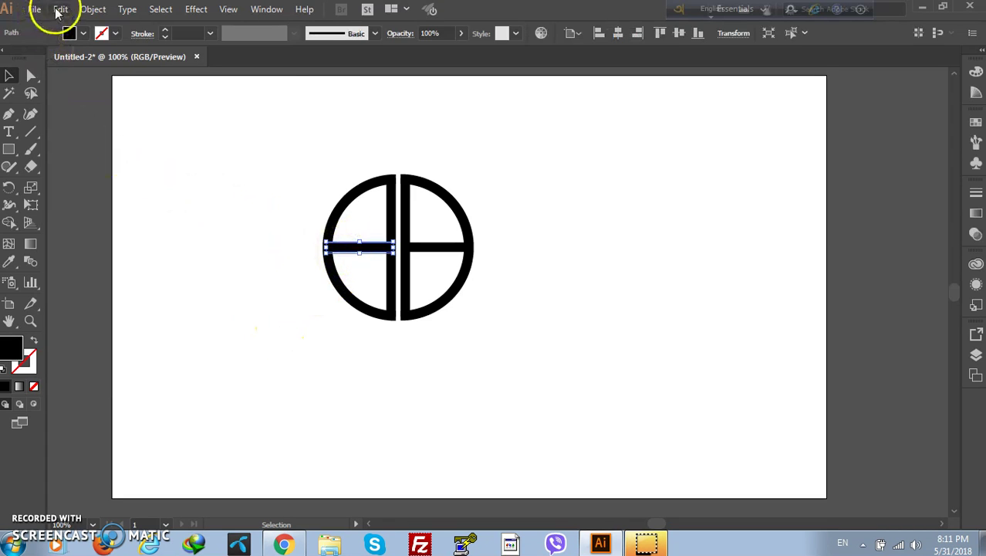
click(77, 77)
click(60, 10)
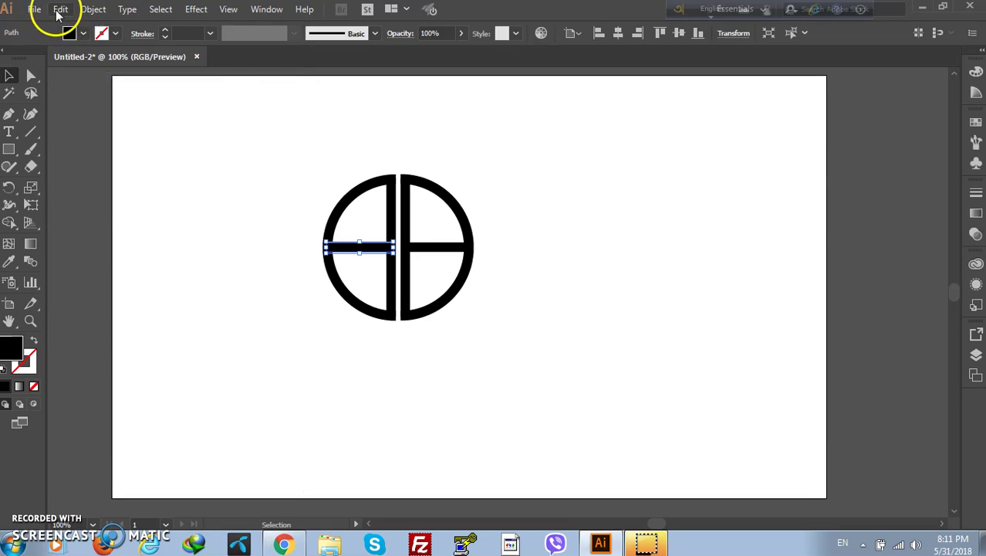
click(128, 108)
click(264, 260)
drag(353, 253, 324, 263)
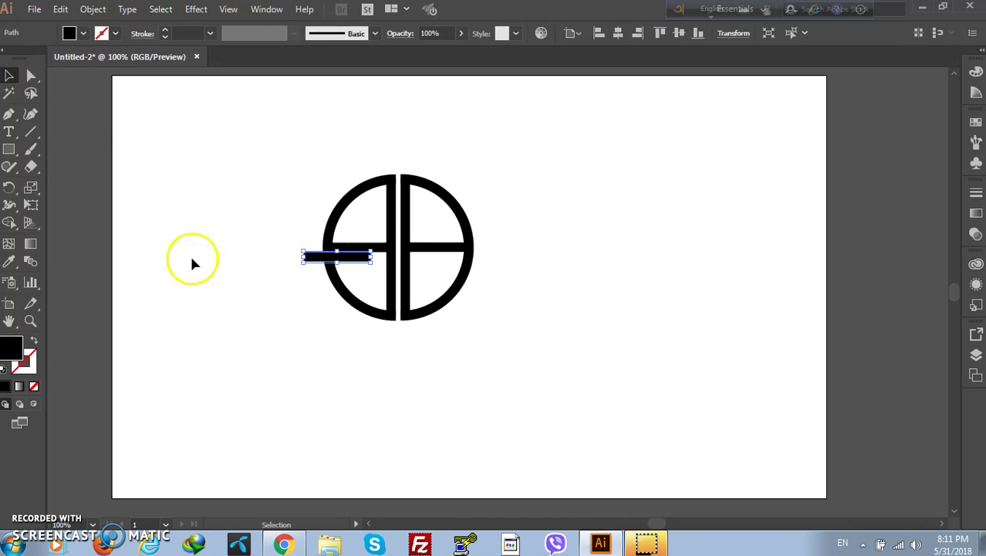
Step: Cut the left half-ring with the lower duplicate bar using Divide Objects Below and remove the overlapping piece to leave a gap
click(94, 10)
mouse_move(157, 325)
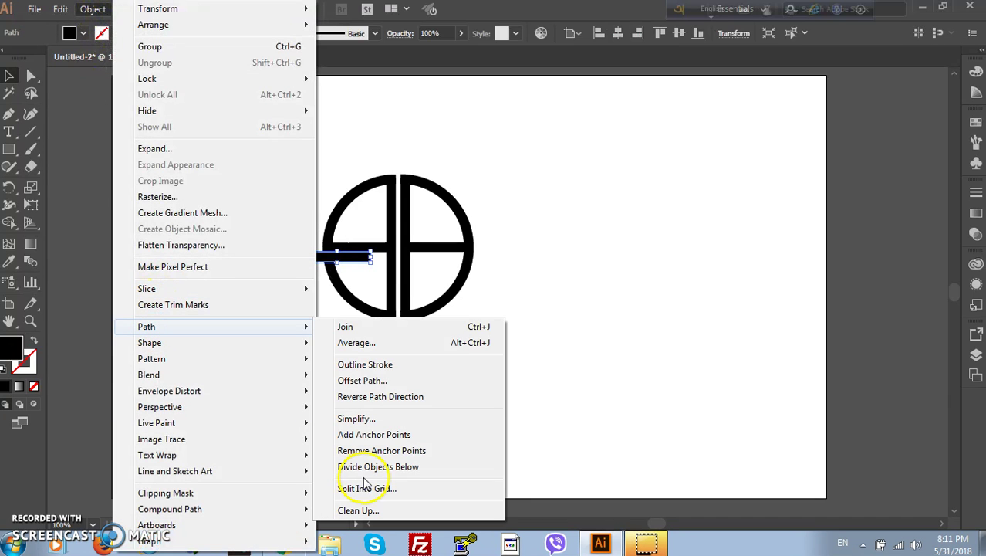
click(369, 466)
click(351, 409)
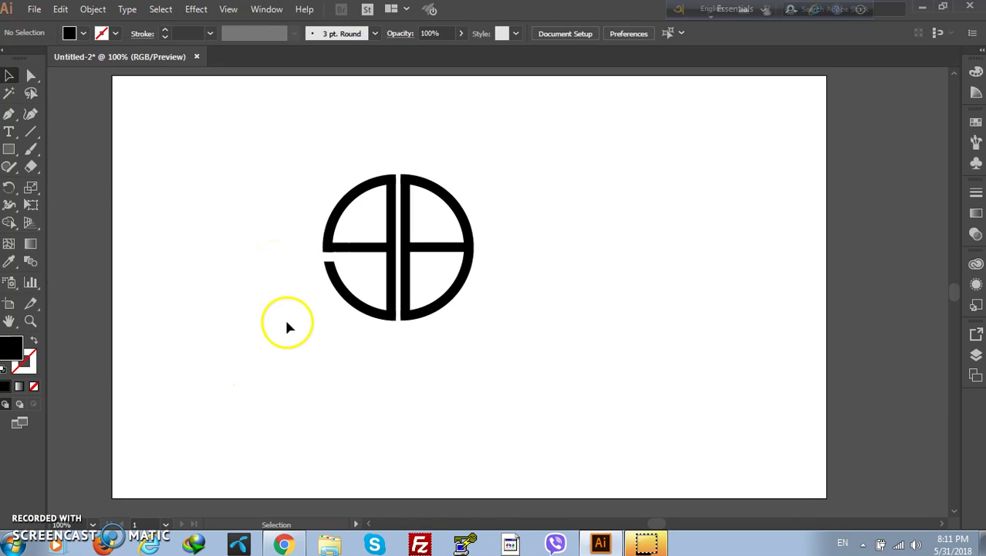
Step: Paste another crossbar copy in front, place it directly above the crossbar over the left vertical bar, and shorten its right end into the central gap
click(62, 9)
click(110, 110)
drag(355, 247, 400, 241)
click(193, 243)
click(570, 216)
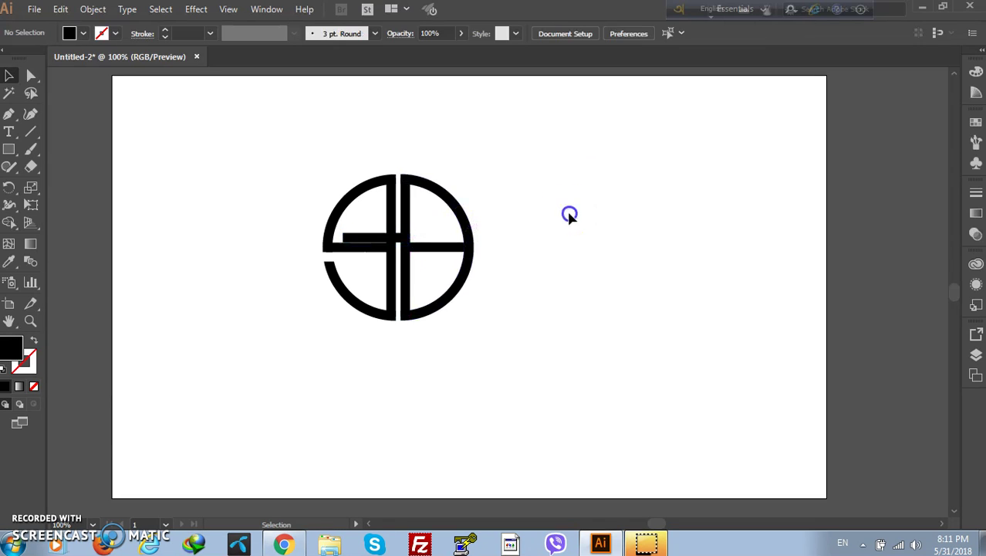
click(392, 237)
drag(409, 236, 399, 239)
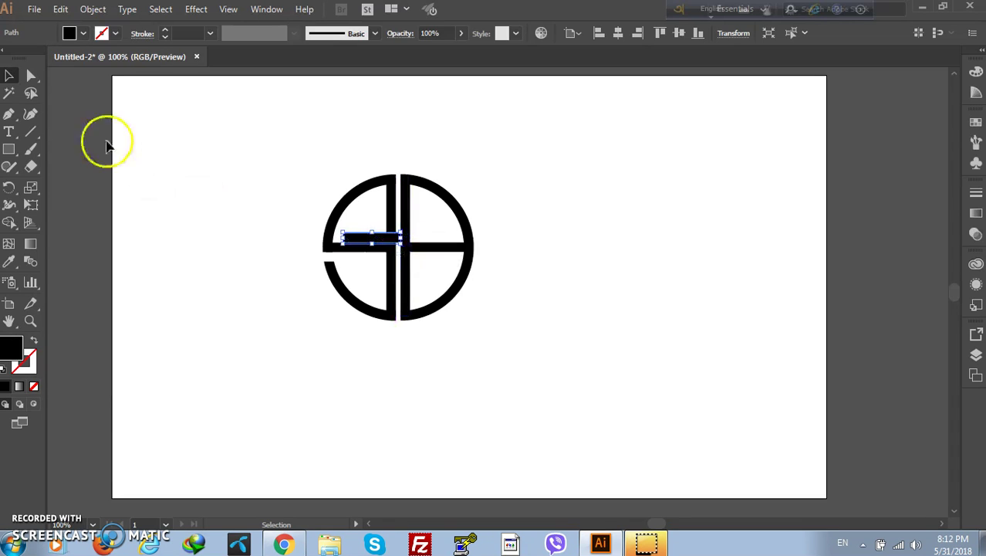
Step: Cut the left vertical bar with the upper duplicate bar using Divide Objects Below and delete the overlapping piece, forming an S
click(91, 9)
mouse_move(159, 326)
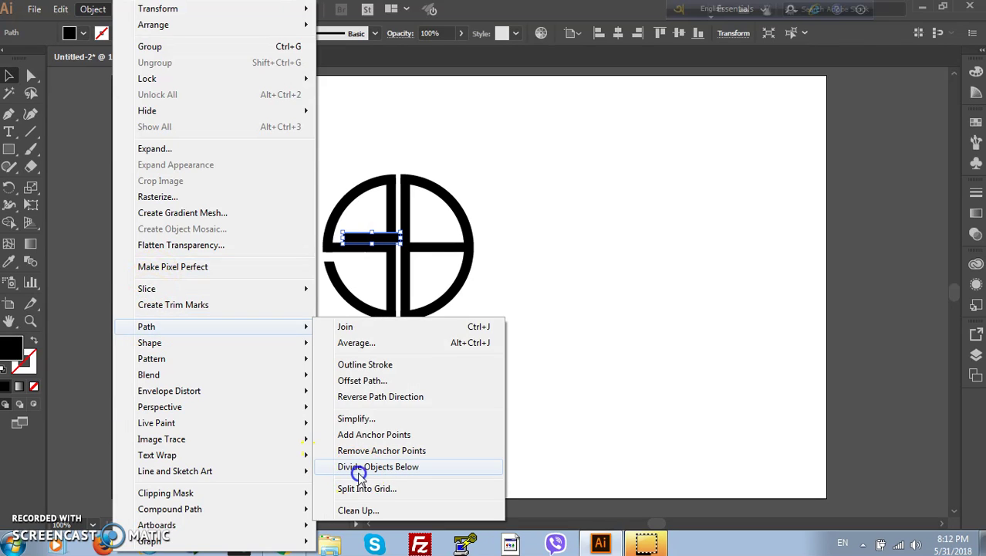
click(359, 467)
click(568, 276)
click(391, 238)
key(Delete)
click(600, 248)
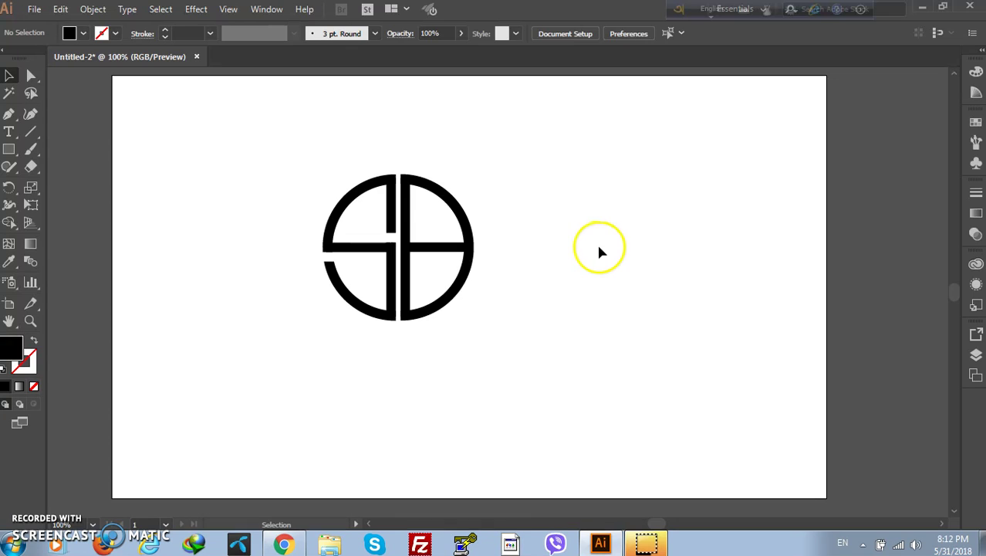
Step: Merge all pieces of the left S shape into a single shape with the Shape Builder tool
drag(323, 125, 386, 351)
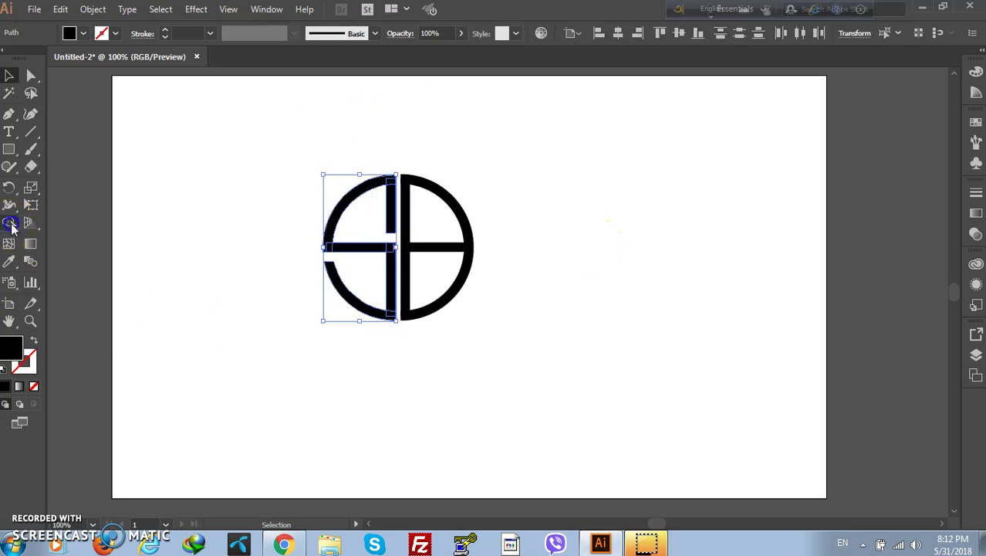
click(9, 222)
mouse_move(391, 199)
mouse_down()
mouse_move(392, 172)
mouse_move(320, 220)
mouse_move(328, 251)
mouse_move(394, 247)
mouse_move(396, 325)
mouse_up()
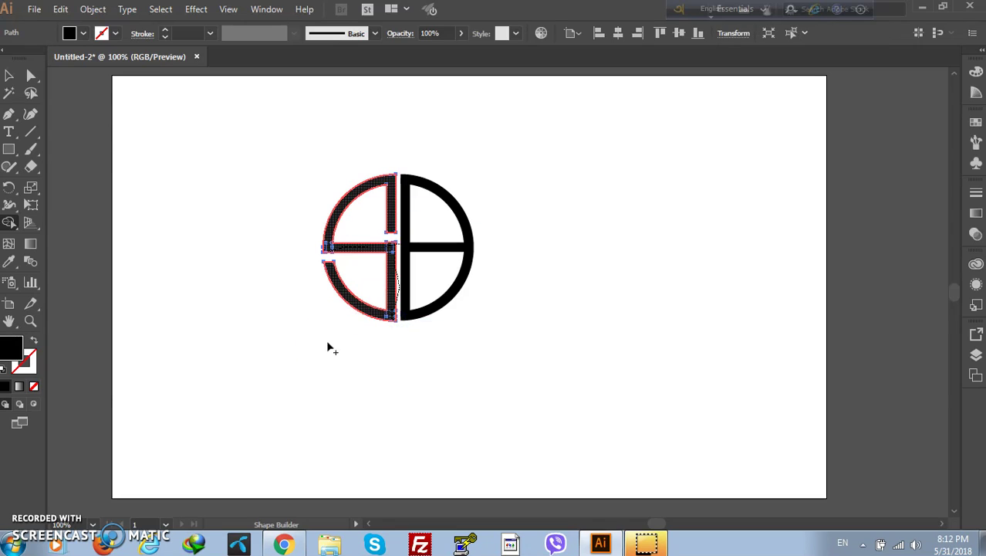
click(10, 75)
click(202, 236)
click(360, 250)
click(578, 191)
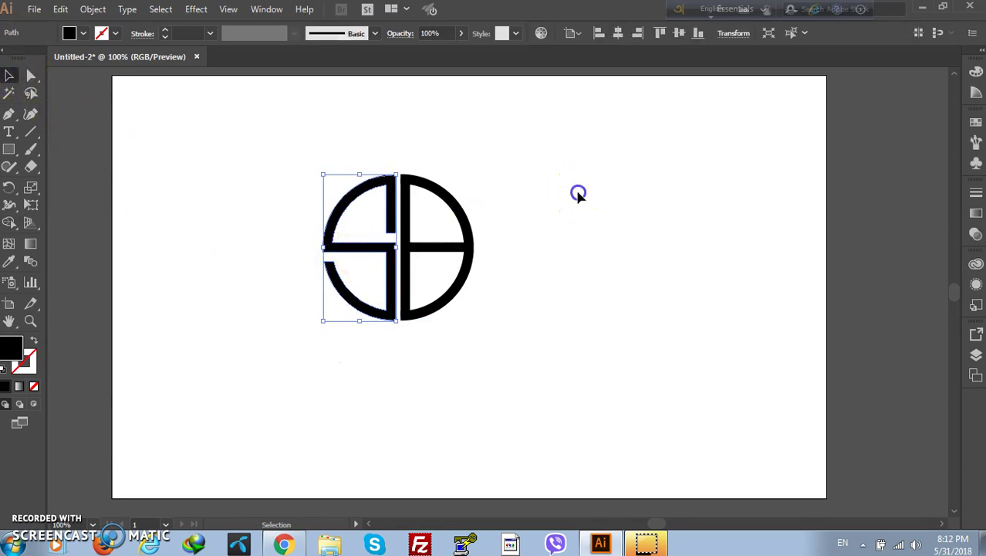
click(368, 249)
click(453, 139)
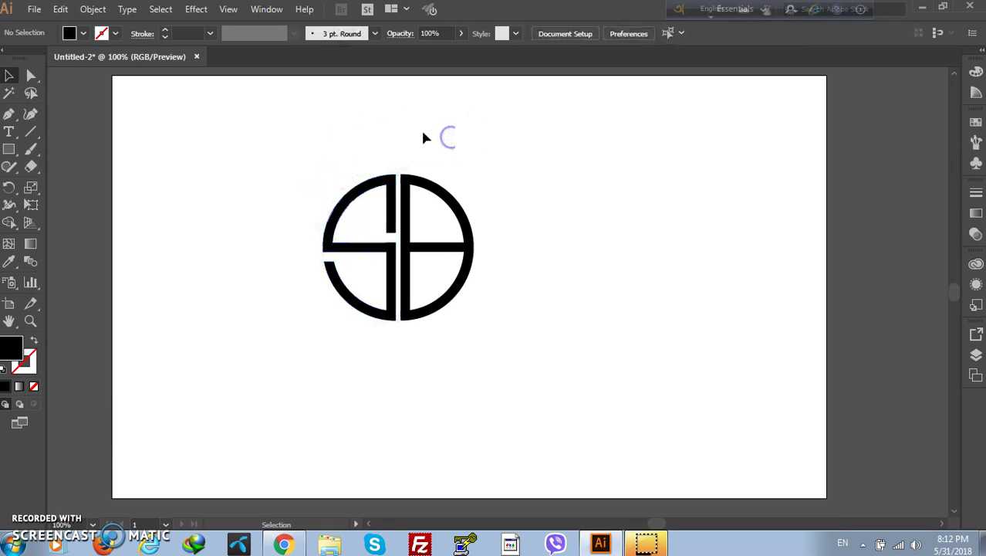
Step: Merge the right half-ring and its two bars into a single B shape with the Shape Builder tool
drag(402, 139, 480, 338)
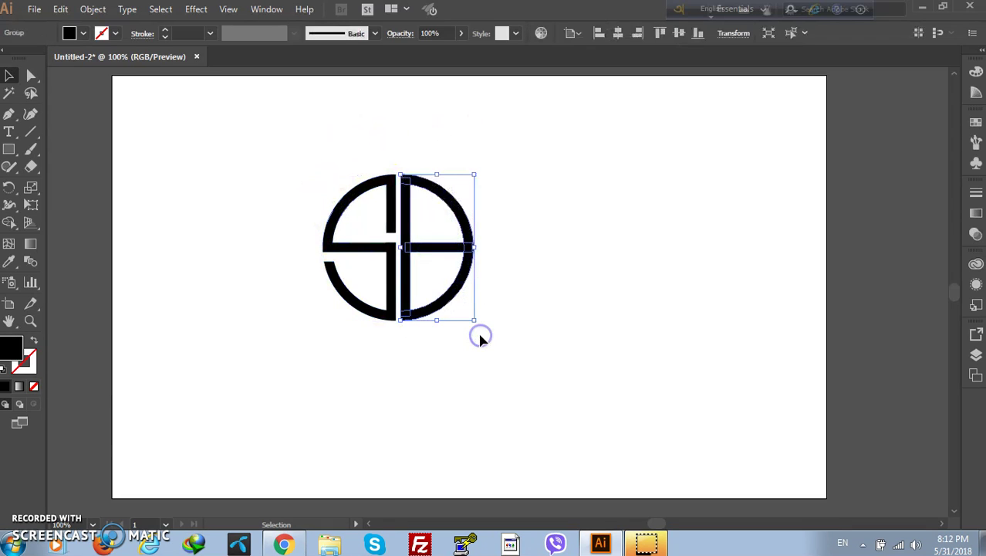
click(8, 222)
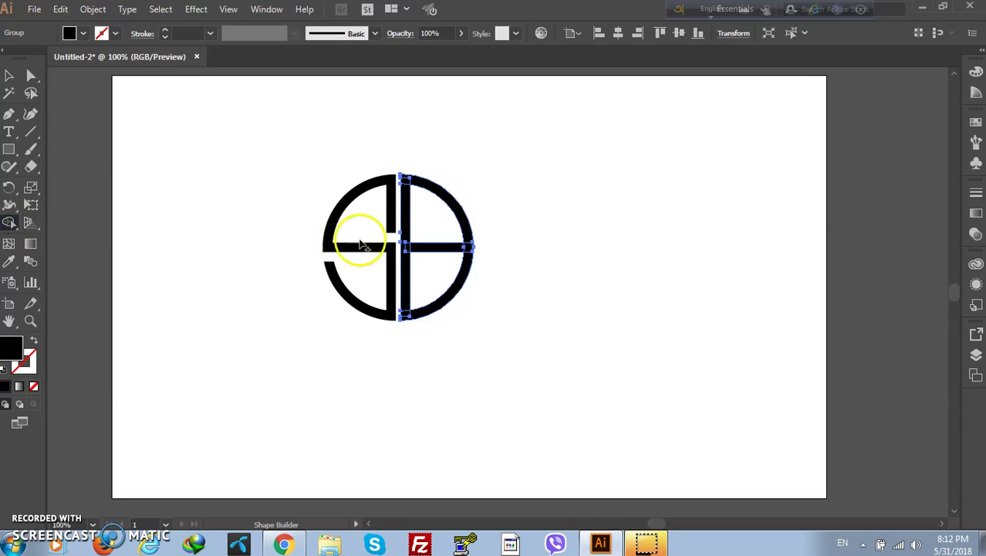
drag(410, 202, 410, 176)
mouse_move(423, 270)
mouse_down()
mouse_move(406, 237)
mouse_move(461, 267)
mouse_up()
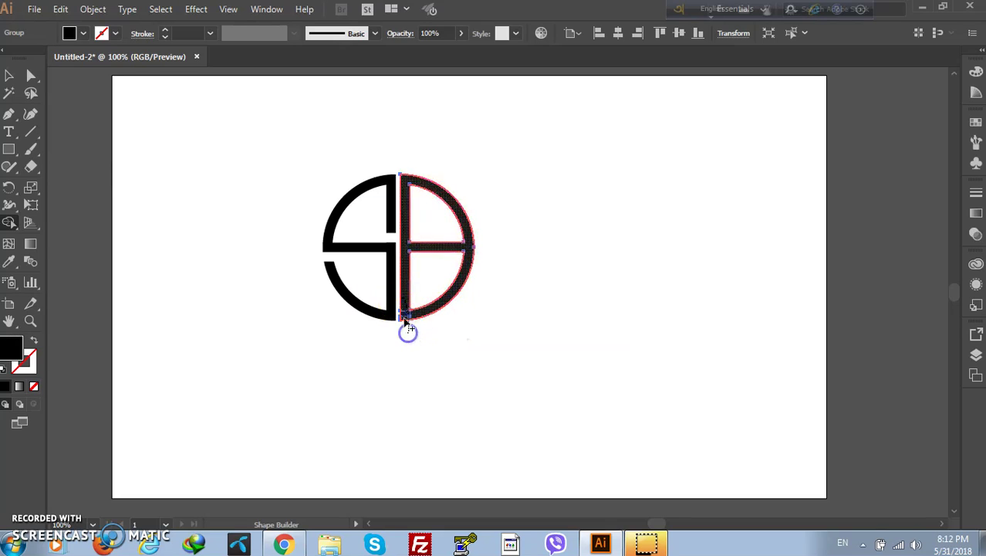
click(9, 75)
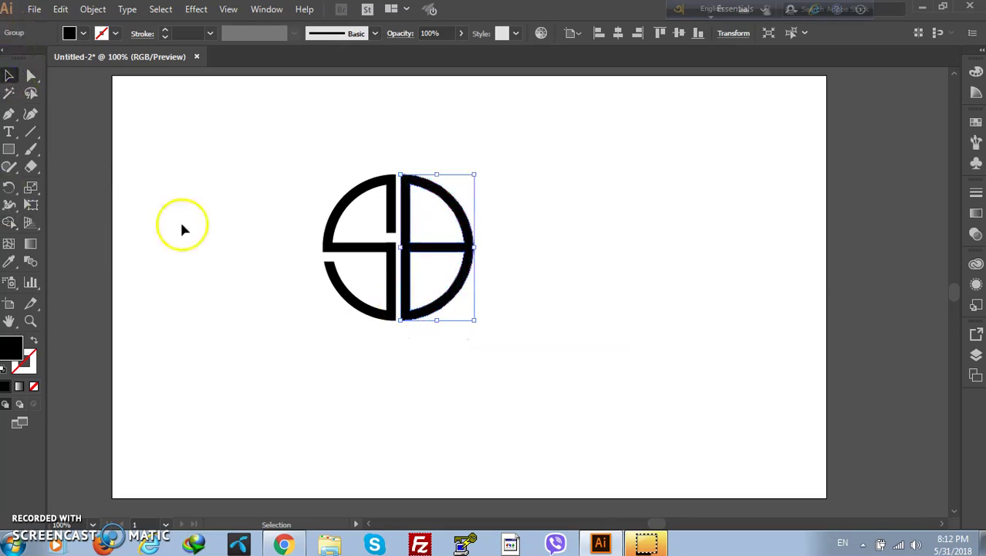
click(582, 180)
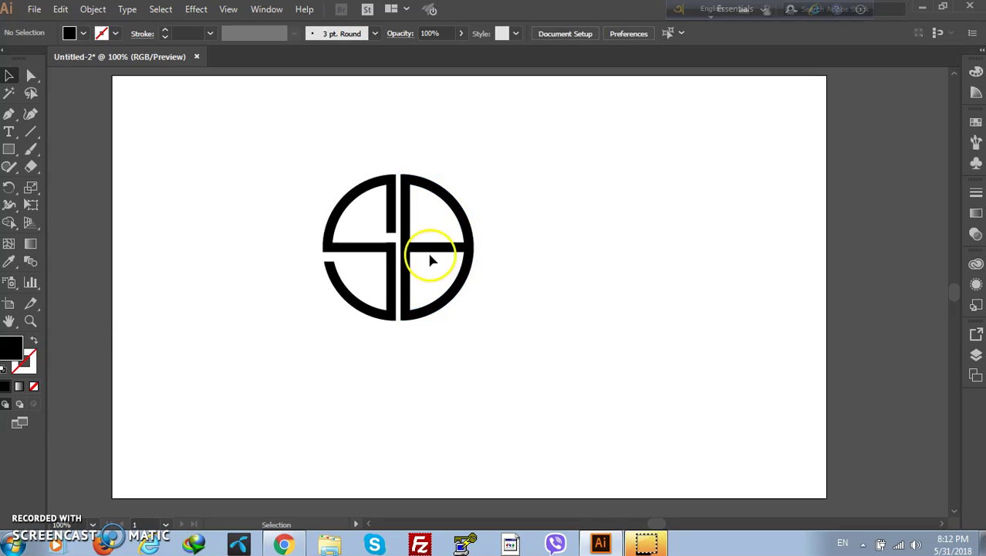
click(431, 251)
click(587, 221)
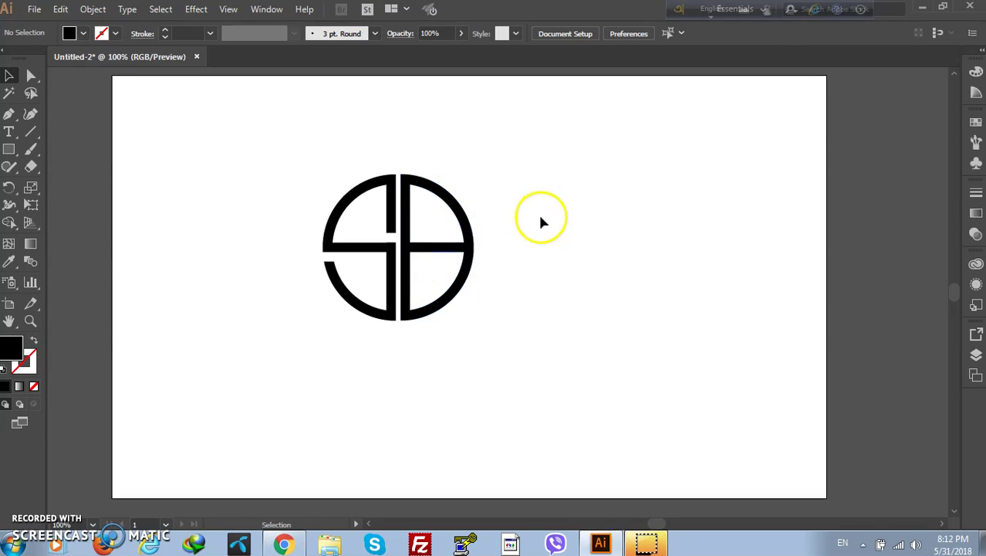
Step: Fill the left S shape with light blue
click(421, 253)
click(352, 248)
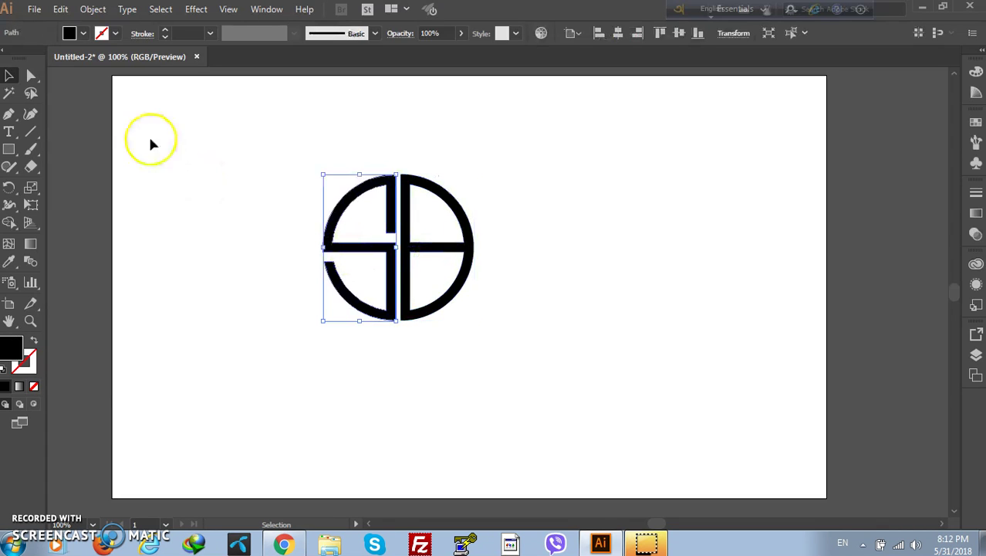
click(77, 34)
click(94, 68)
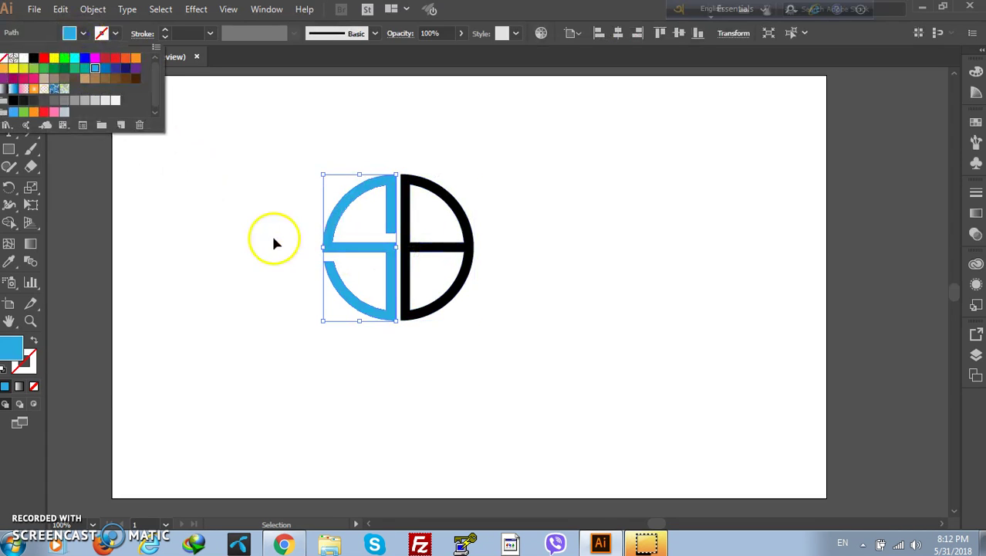
click(271, 236)
Step: Fill the right B shape with medium gray
click(444, 193)
click(77, 33)
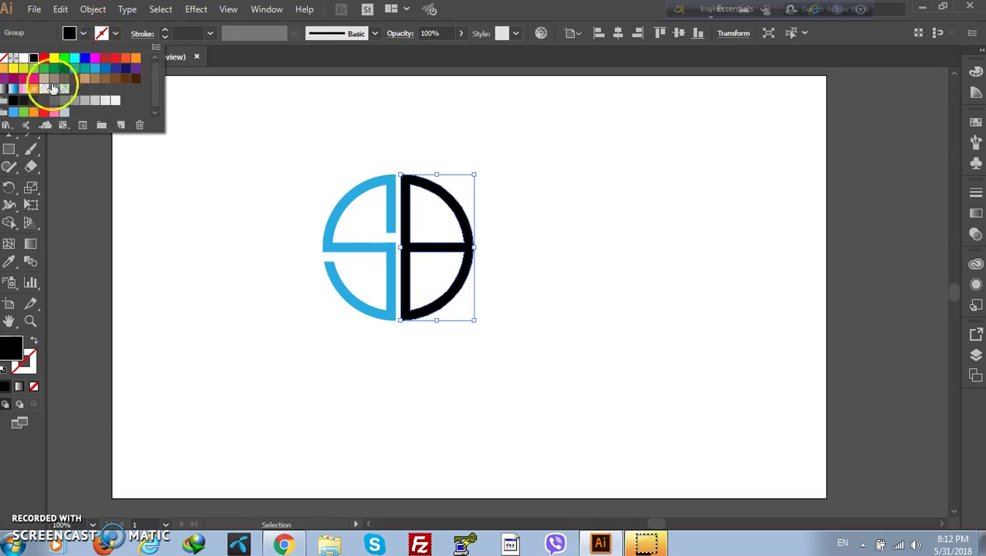
click(64, 101)
click(196, 183)
Step: Group the blue S and gray B shapes and center the logo horizontally on the artboard
drag(242, 122, 548, 317)
right_click(402, 250)
click(440, 339)
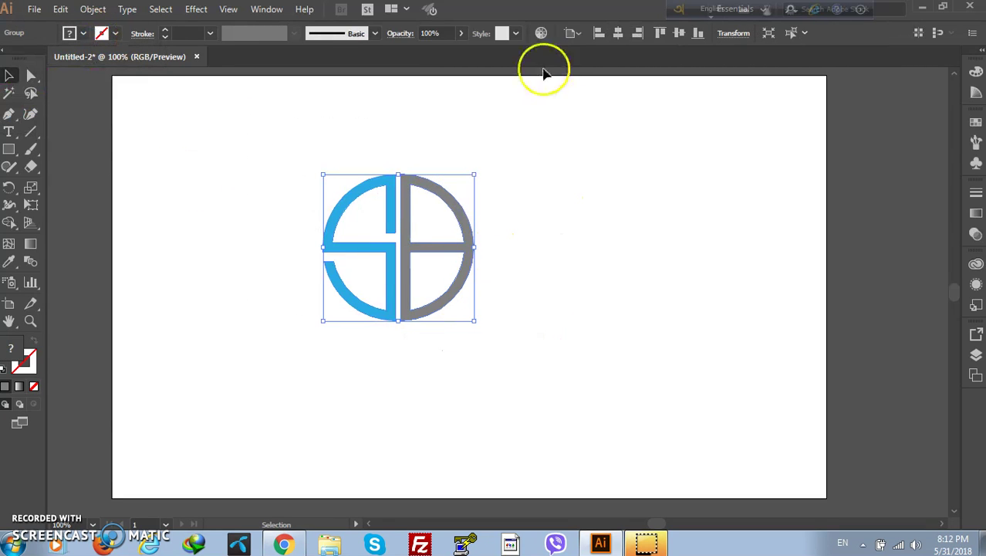
click(618, 34)
click(635, 240)
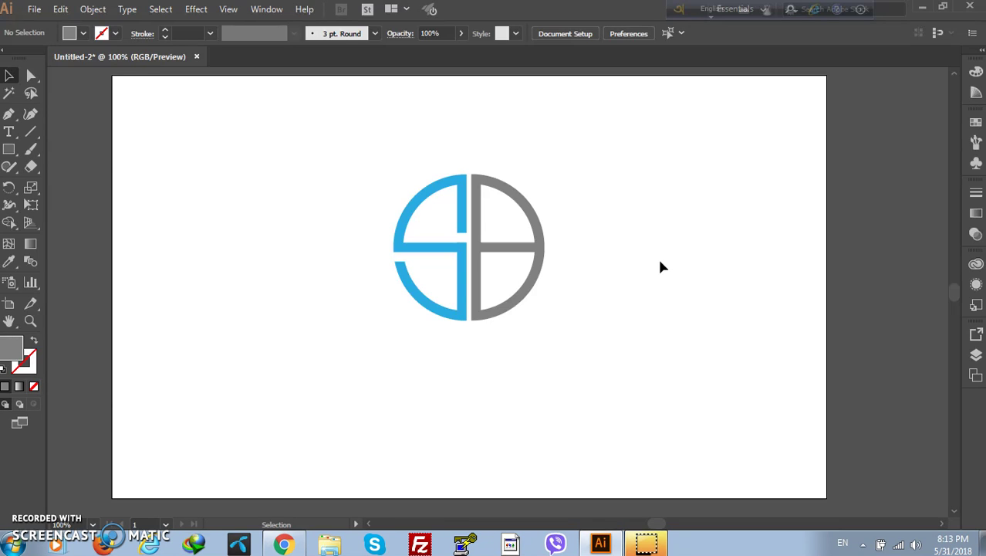
click(620, 259)
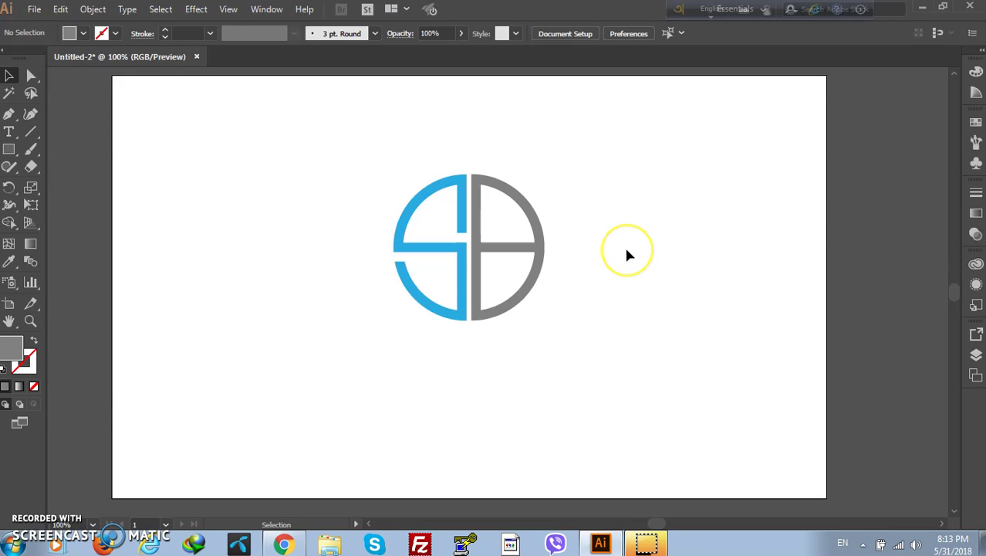